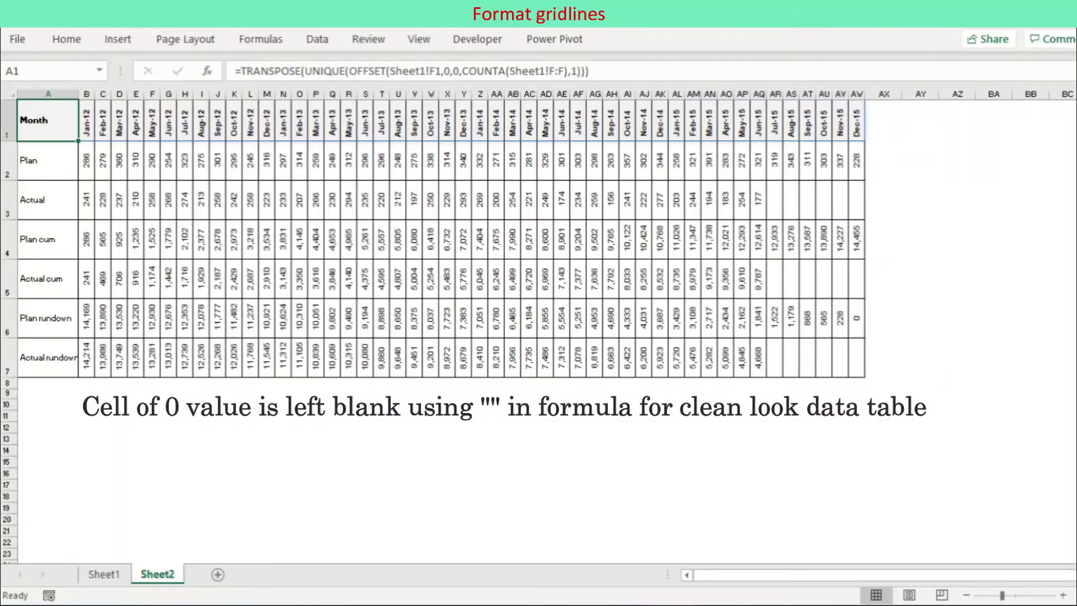
Examine the Jan-12 formulas in the Plan and Actual rows, including the "" argument used for zero values.
key("Down")
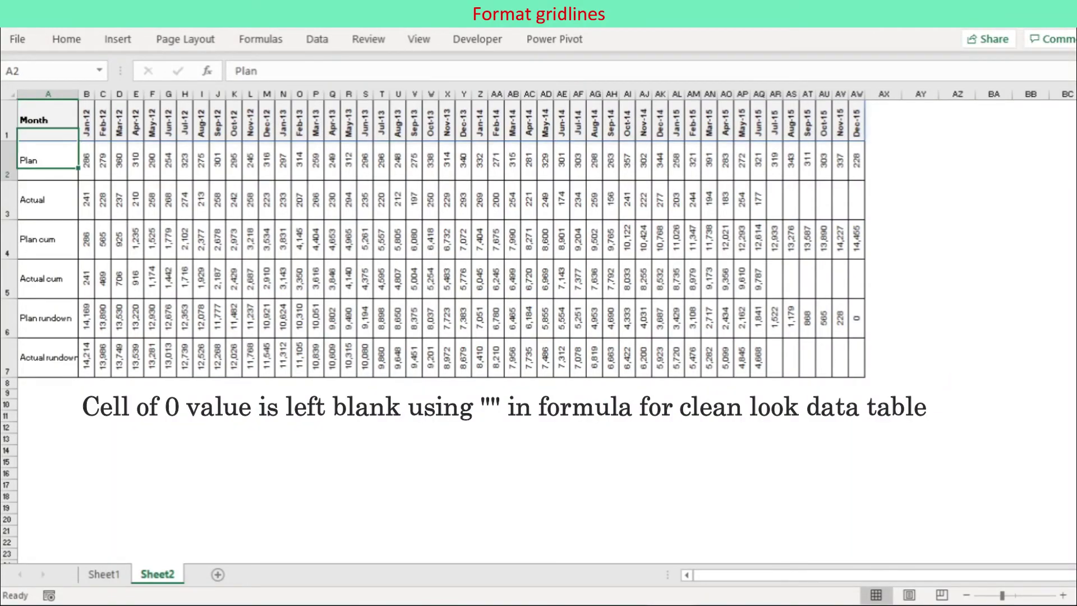
key("Right")
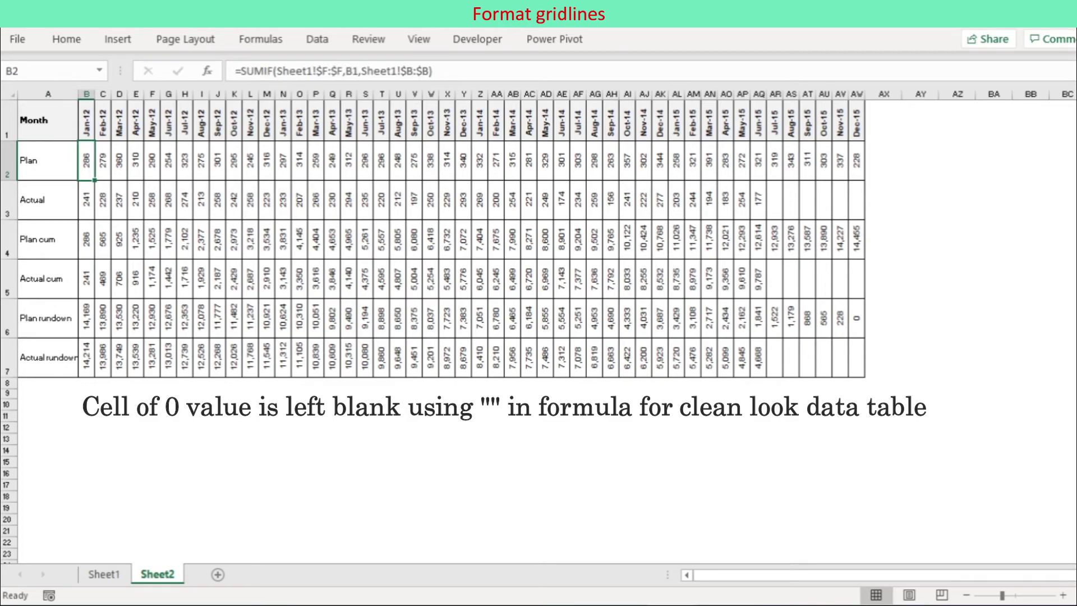
key("Down")
left_click(674, 72)
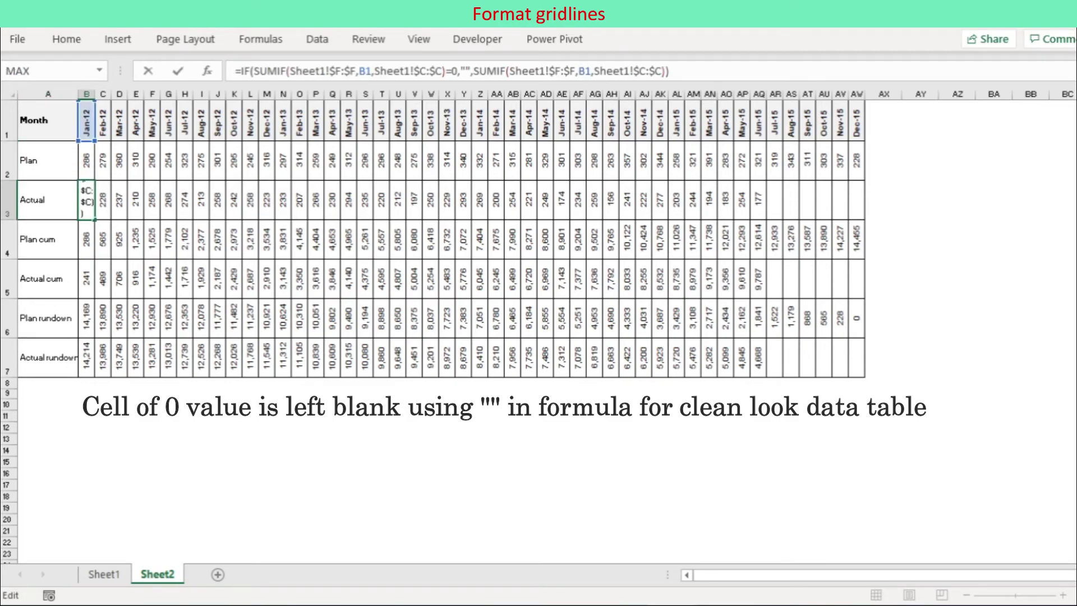
left_click_drag(460, 71, 470, 71)
left_click(674, 71)
key("Escape")
Examine the Jan-12 formulas of the Plan cum, Actual cum, Plan rundown and Actual rundown rows, including their "" arguments.
key("Down")
key("Down")
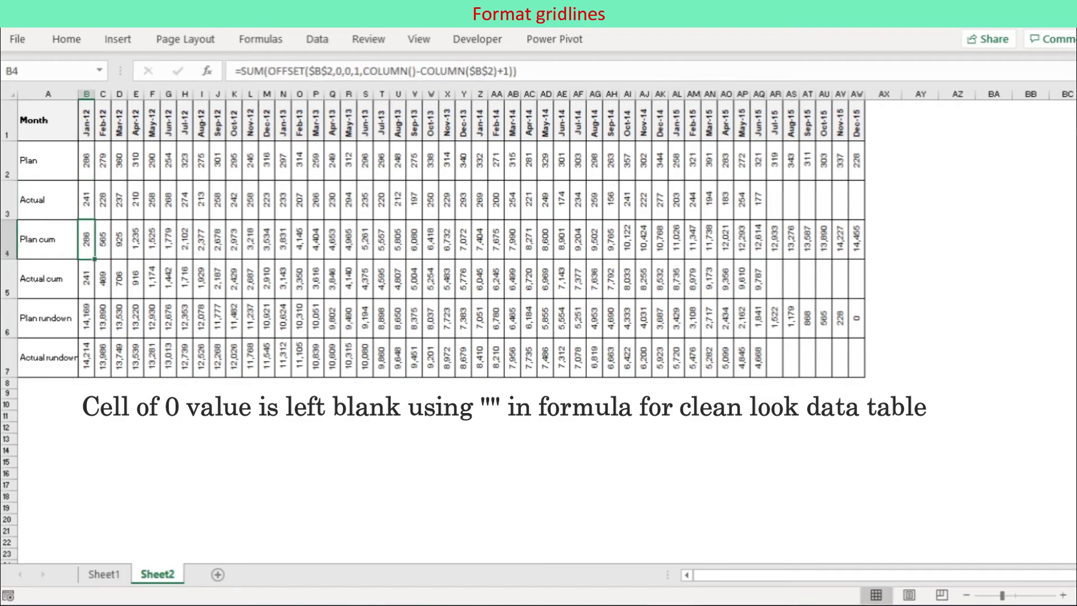
left_click_drag(285, 71, 295, 71)
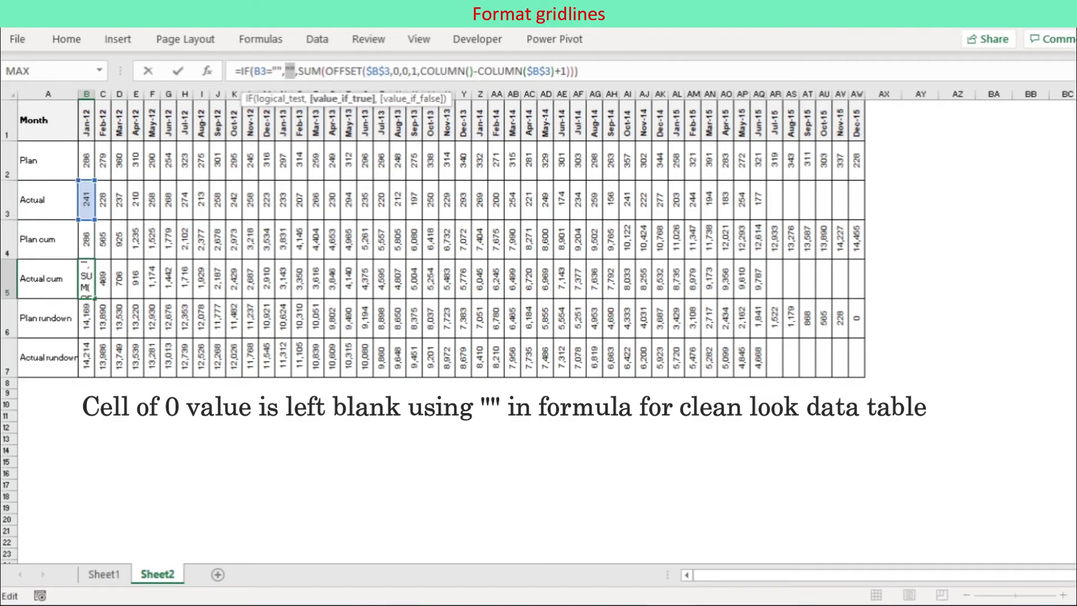
key("Escape")
key("Down")
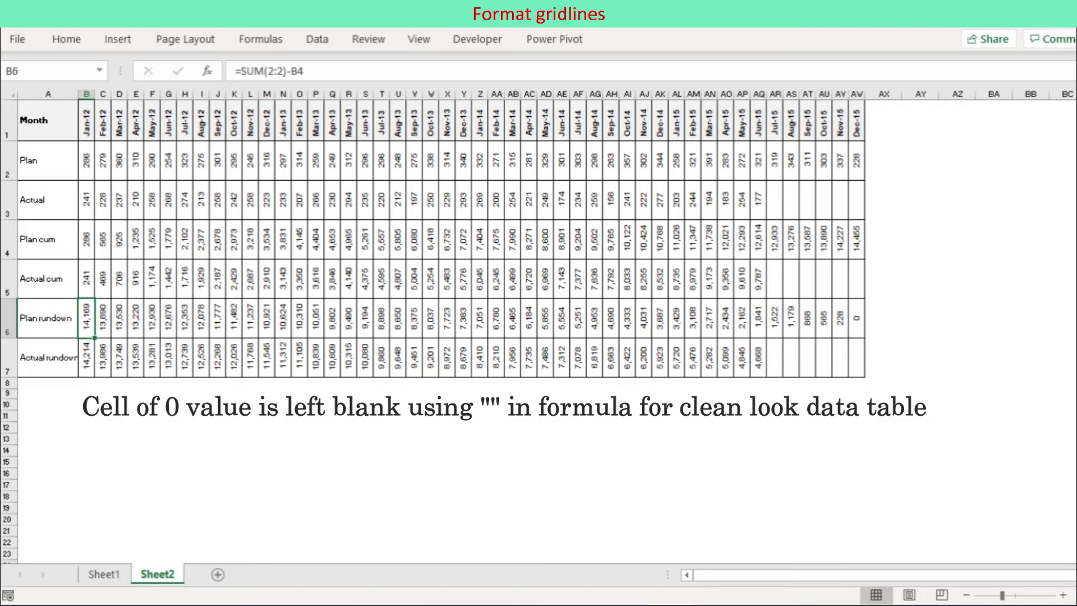
left_click(86, 357)
double_click(290, 71)
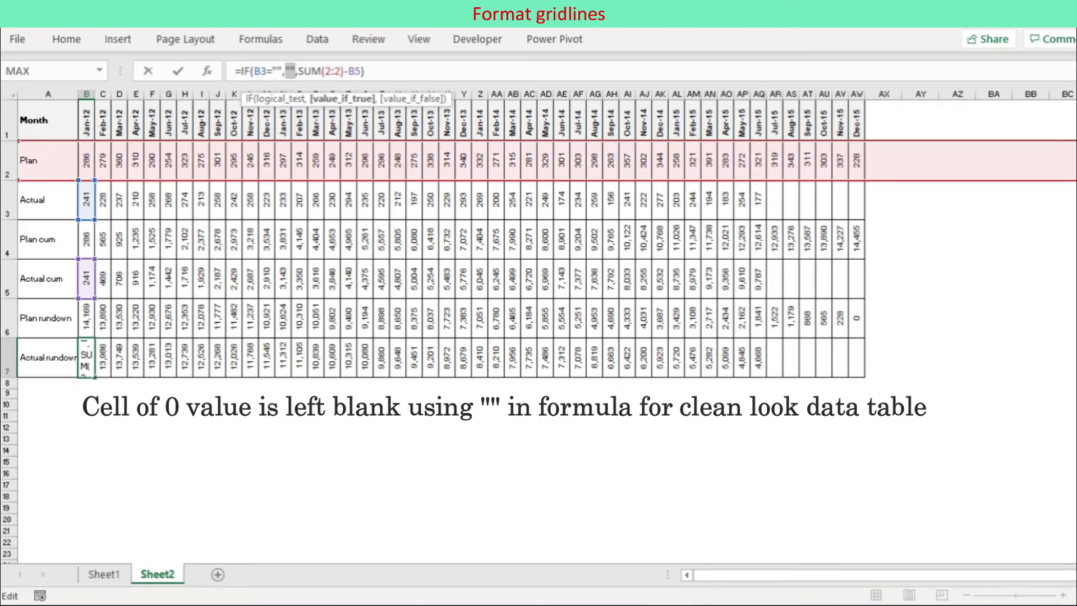
key("Escape")
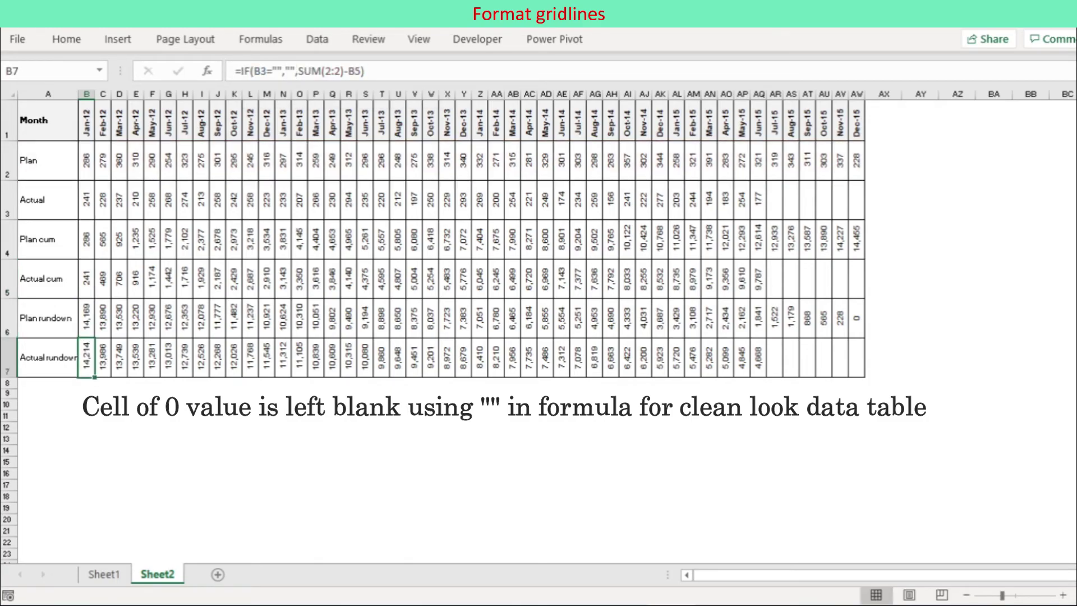
Check the blank Jul-15 to Dec-15 cells in the Actual, Actual cum and Actual rundown rows.
left_click_drag(775, 199, 858, 200)
left_click_drag(776, 279, 857, 279)
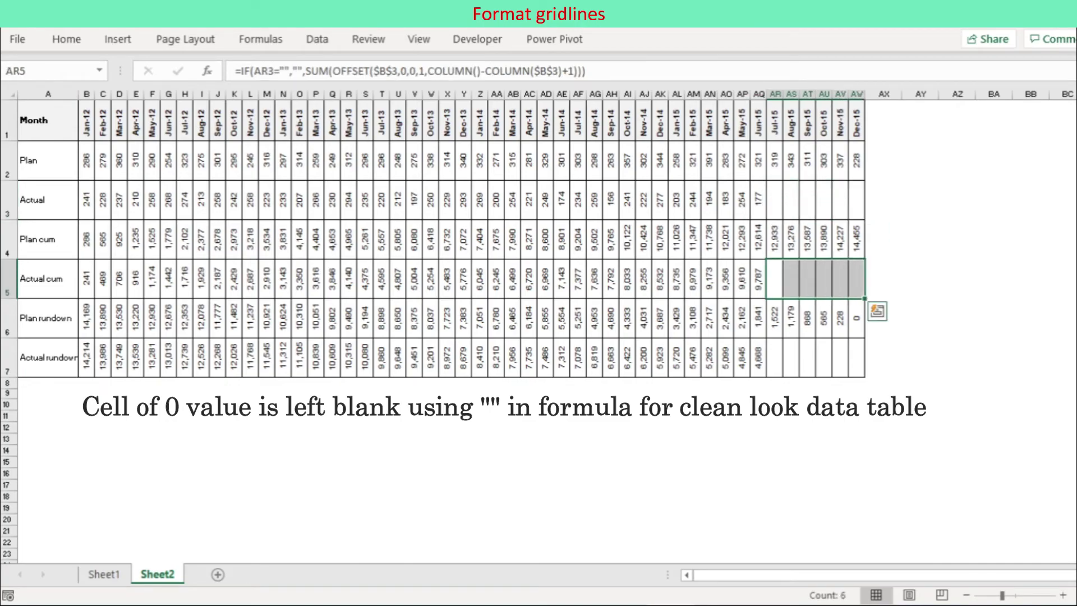
left_click_drag(775, 357, 857, 357)
Select the whole data table from cell A1 and try to insert a combo chart from it.
left_click(47, 120)
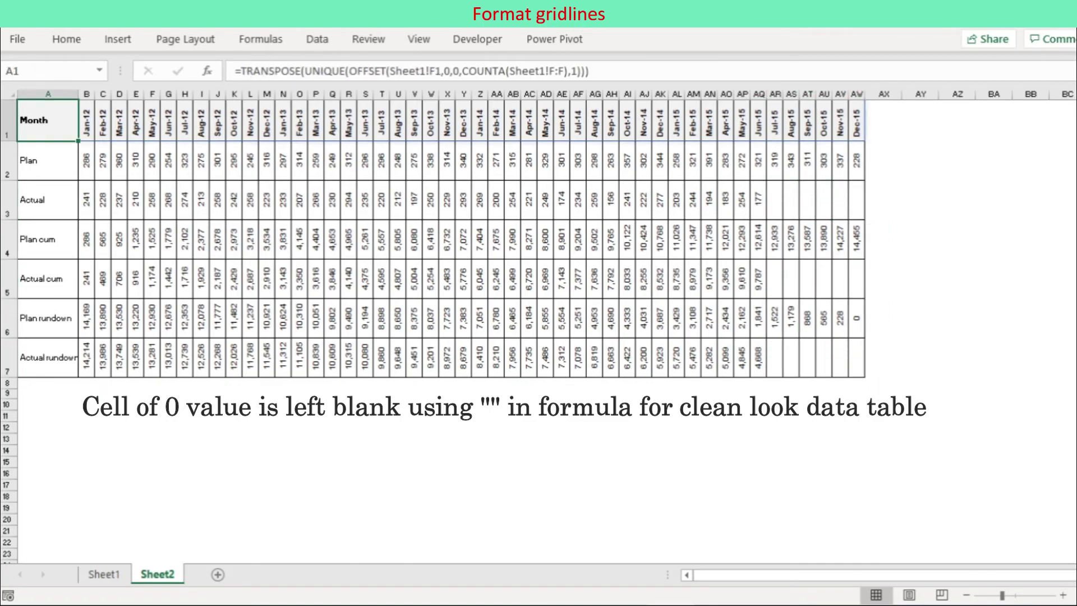
key("ctrl+a")
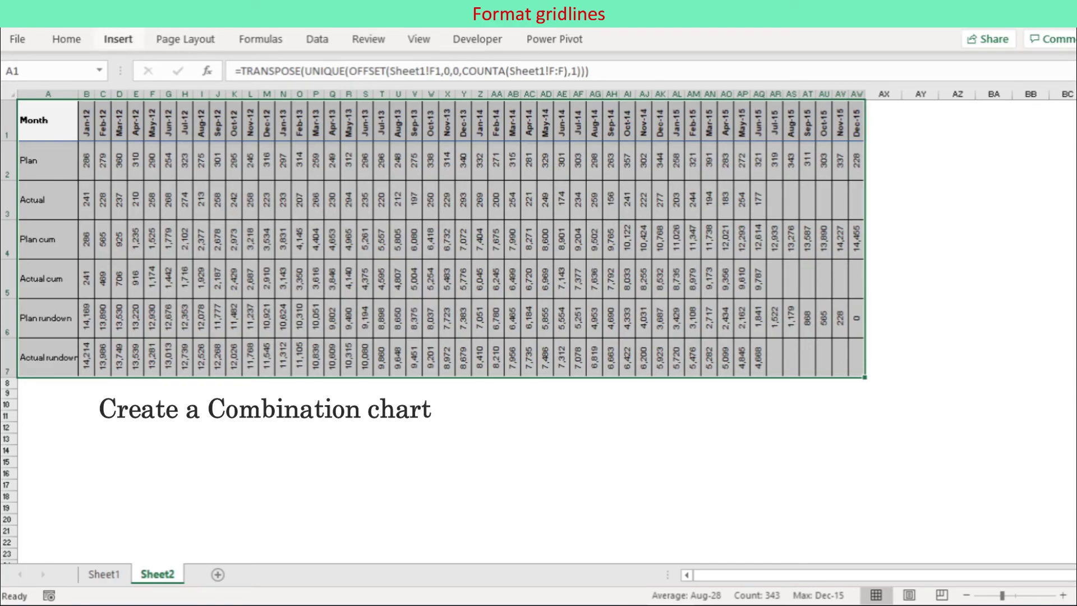
left_click(118, 39)
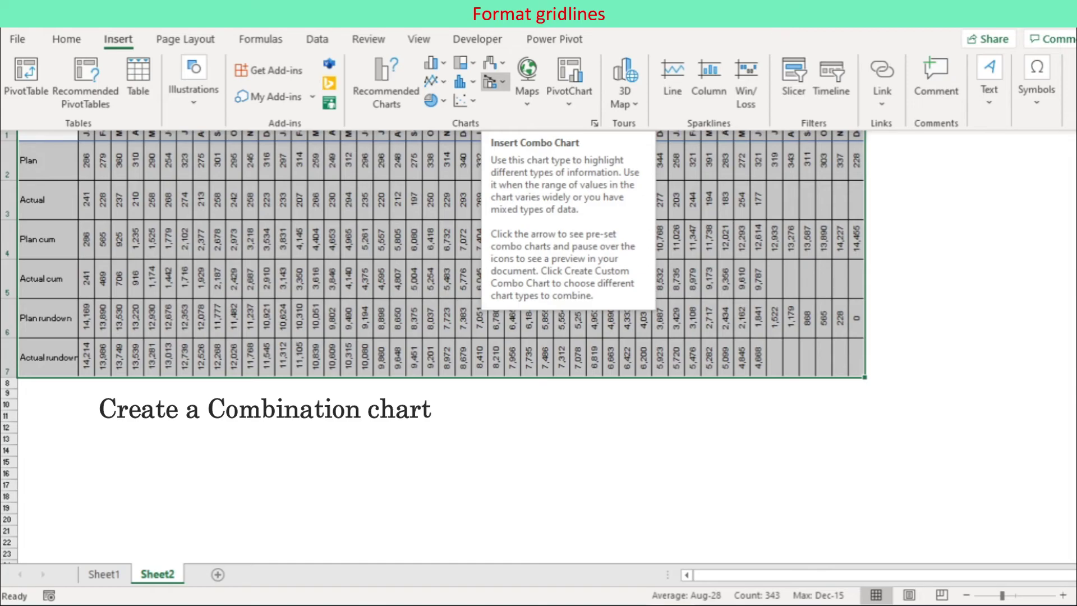
left_click(491, 81)
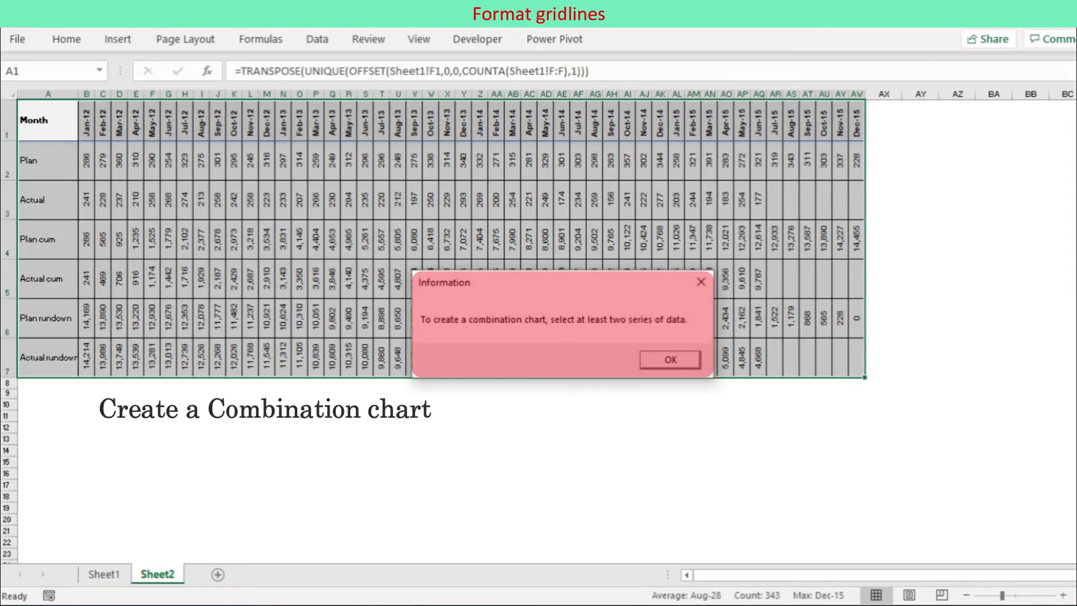
key("Return")
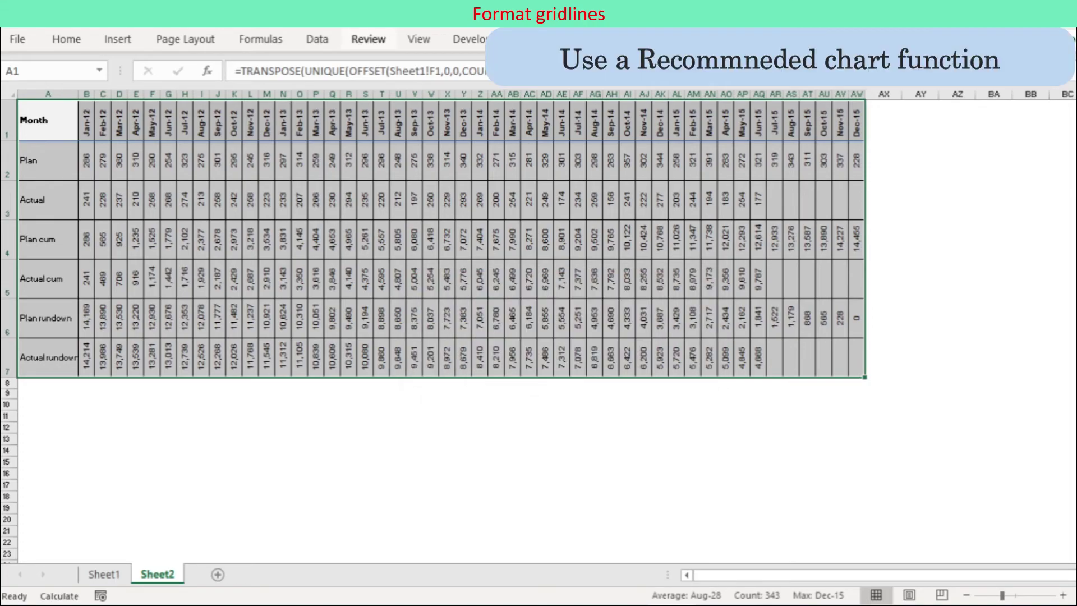
Insert the recommended Clustered Column chart from the selected data table.
left_click(118, 39)
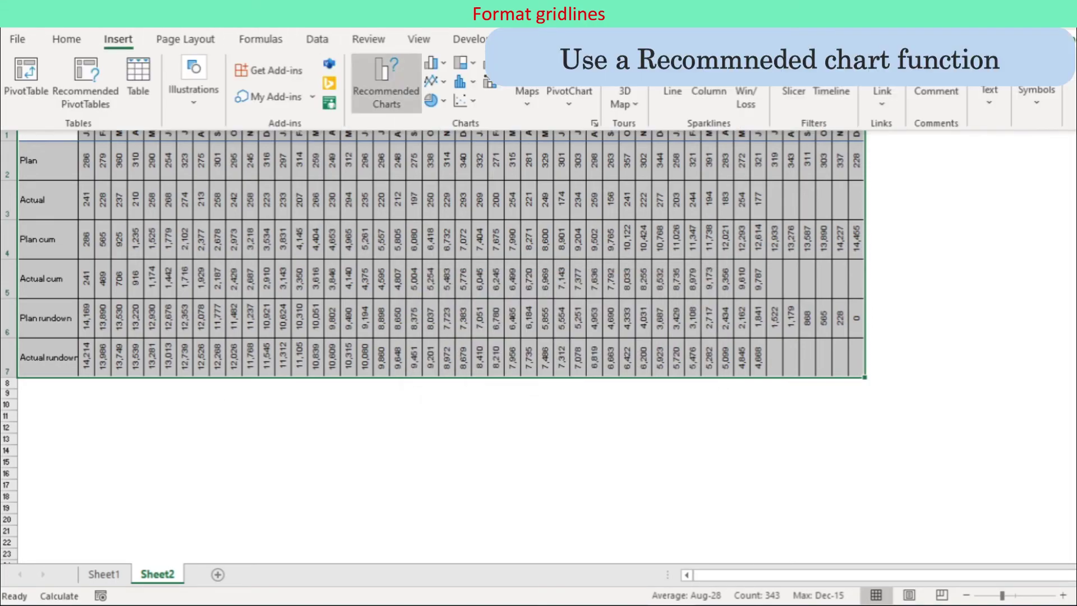
left_click(386, 84)
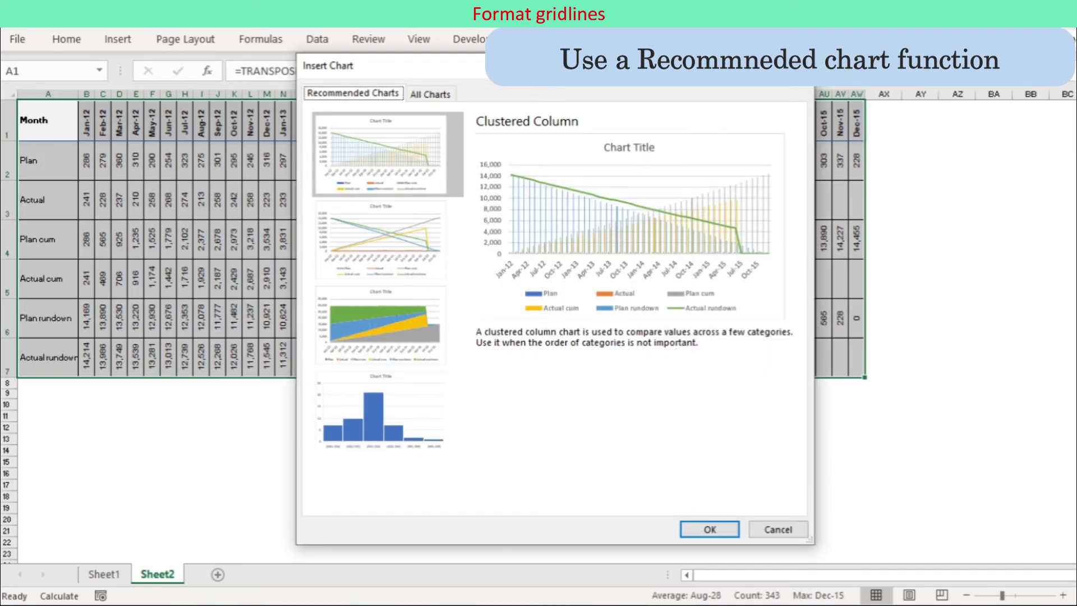
double_click(387, 154)
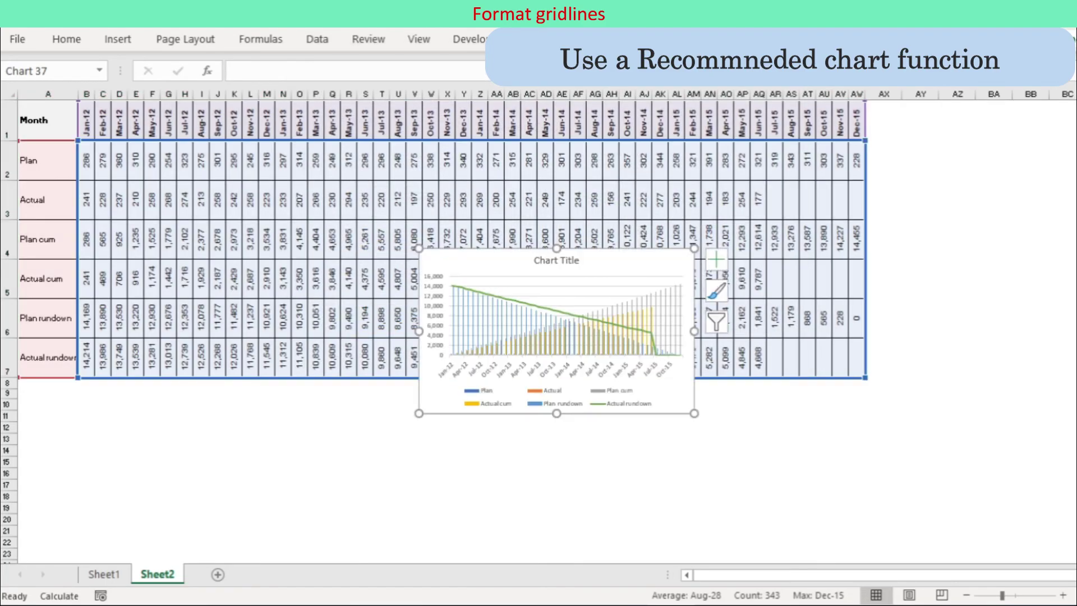
Place the chart directly below the table, stretch it to the table's full width, and align the plot area's left edge with column B.
left_click_drag(476, 263, 74, 392)
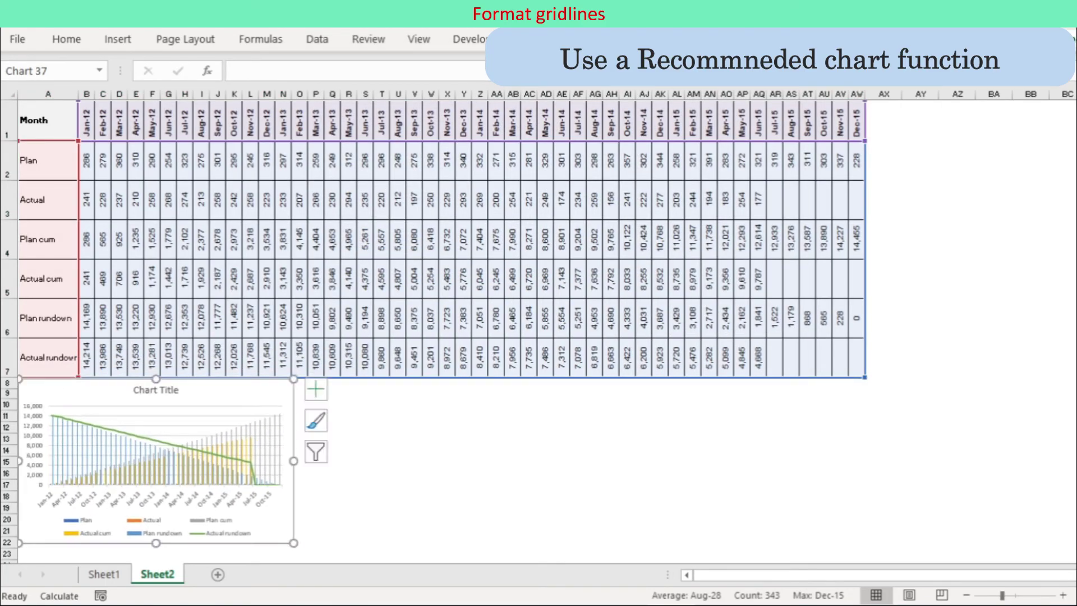
left_click_drag(293, 461, 865, 461)
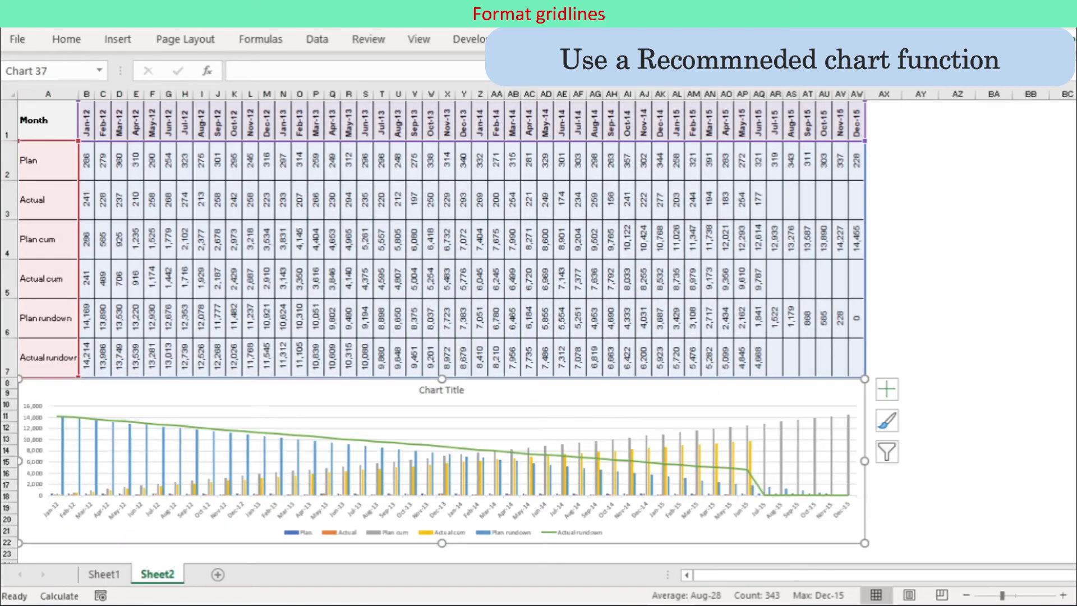
left_click(156, 412)
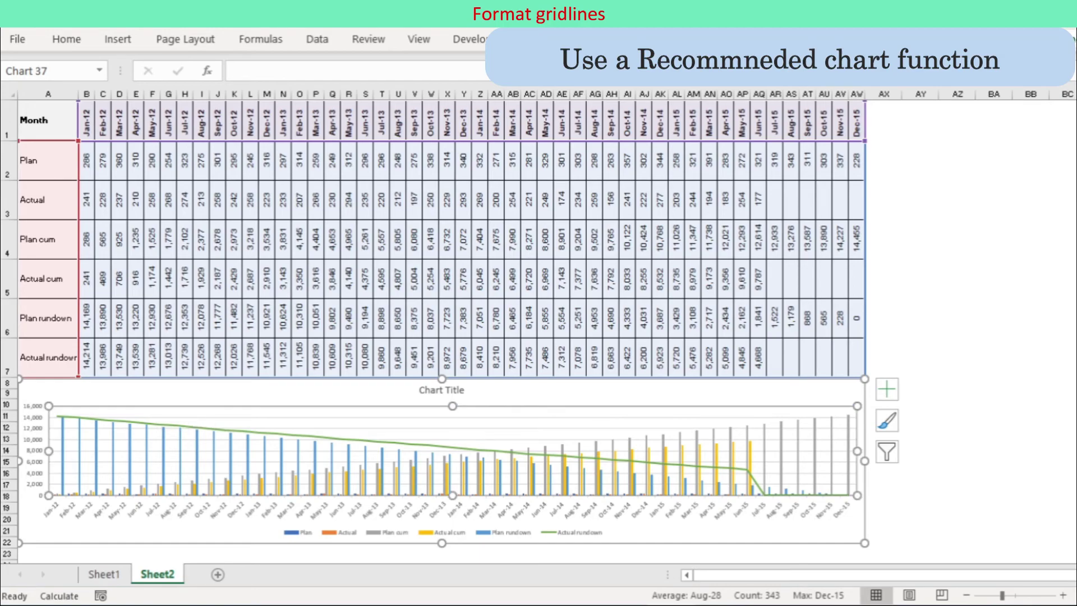
left_click_drag(49, 450, 75, 450)
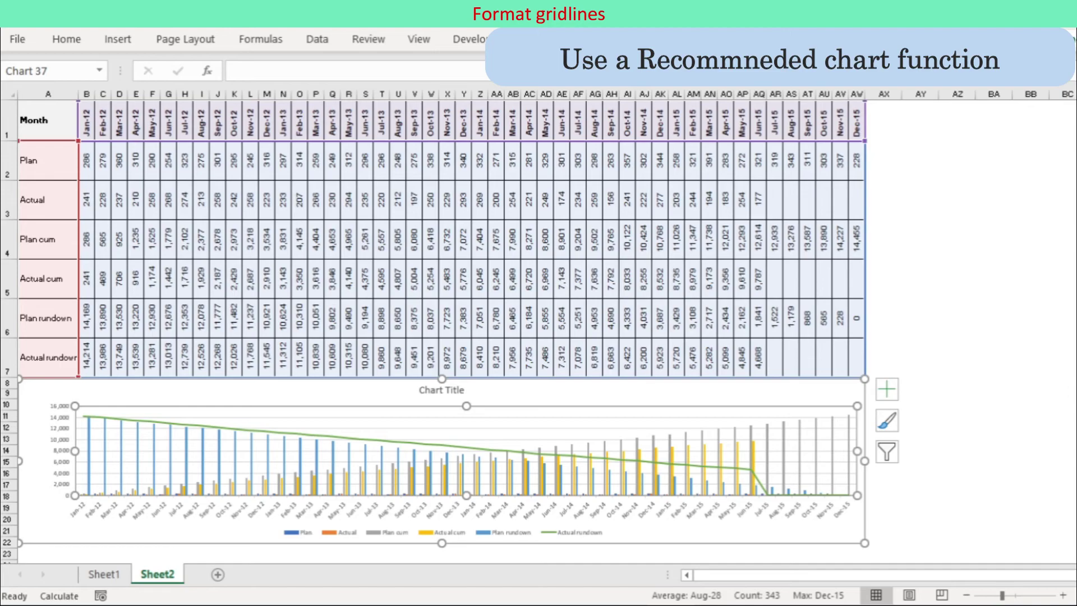
left_click(657, 417)
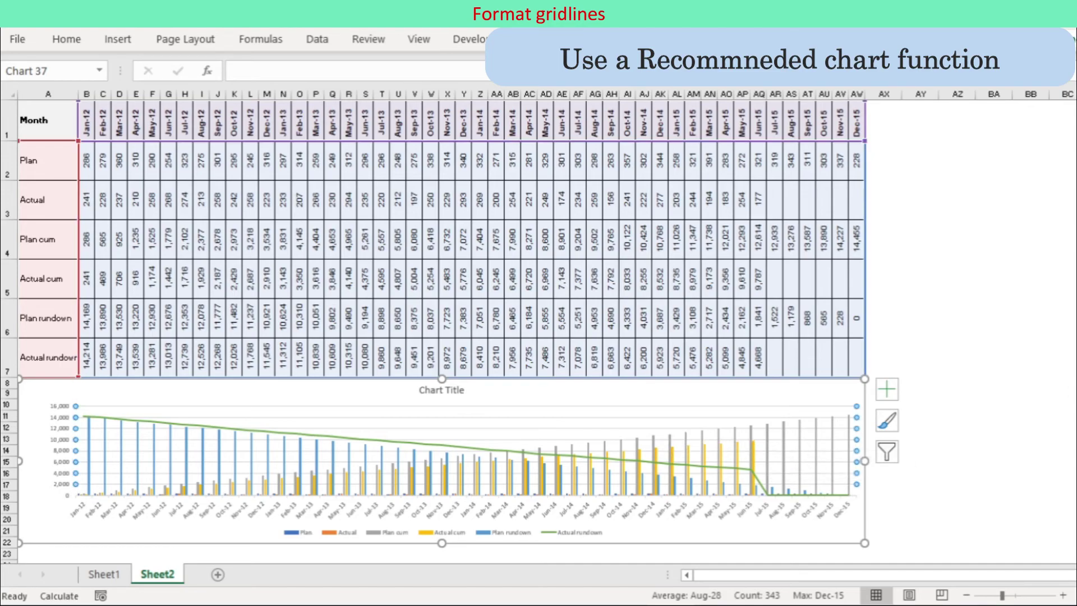
right_click(582, 397)
key("Escape")
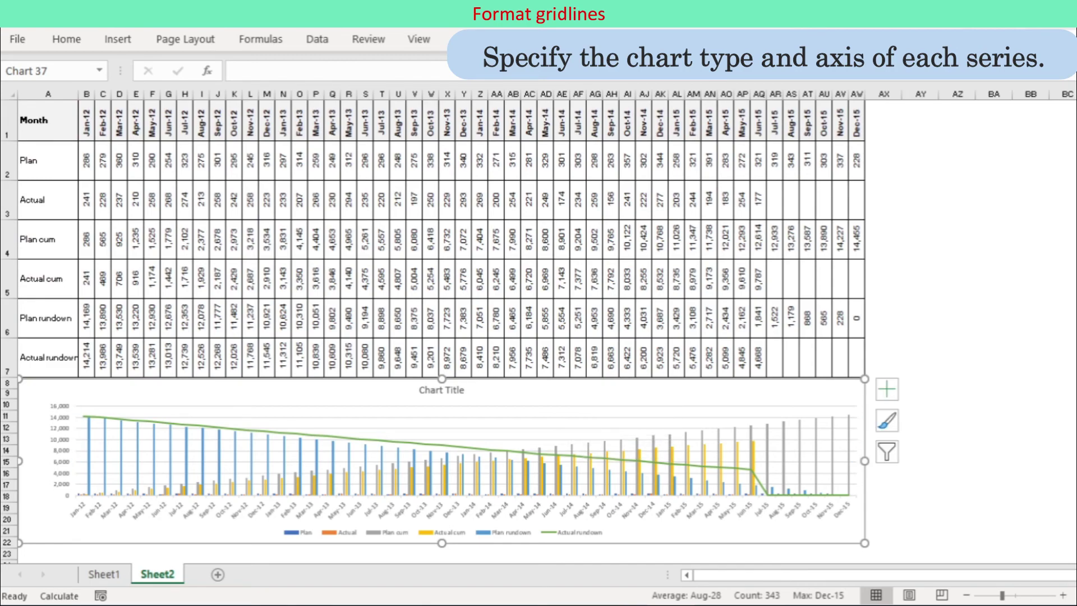
Change the chart type of the Plan cum, Actual cum and Plan rundown series to Line in the custom combination.
right_click(537, 395)
left_click(613, 300)
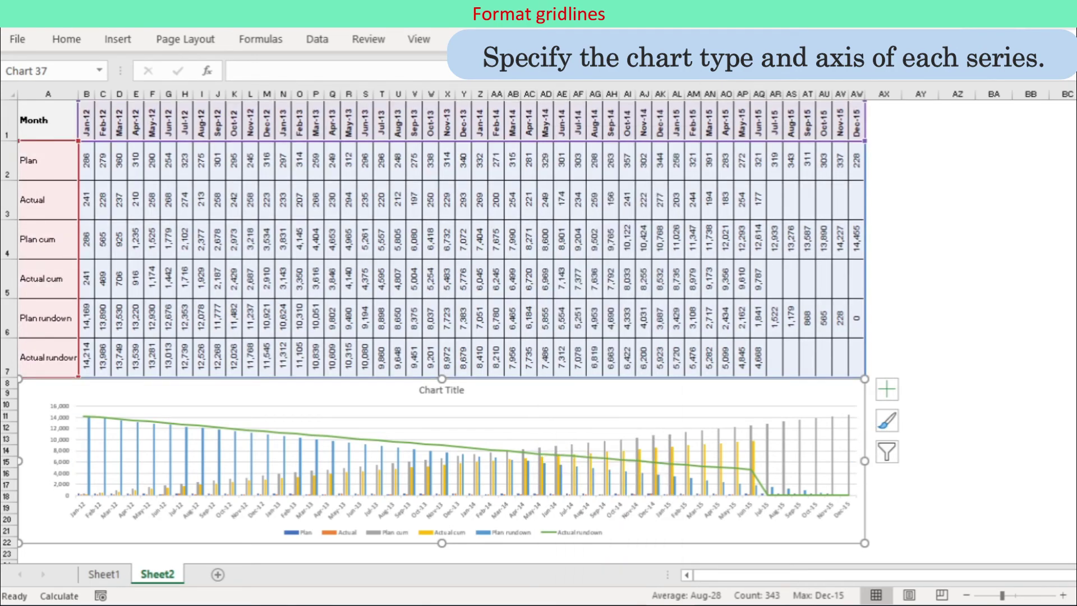
left_click_drag(539, 65, 417, 50)
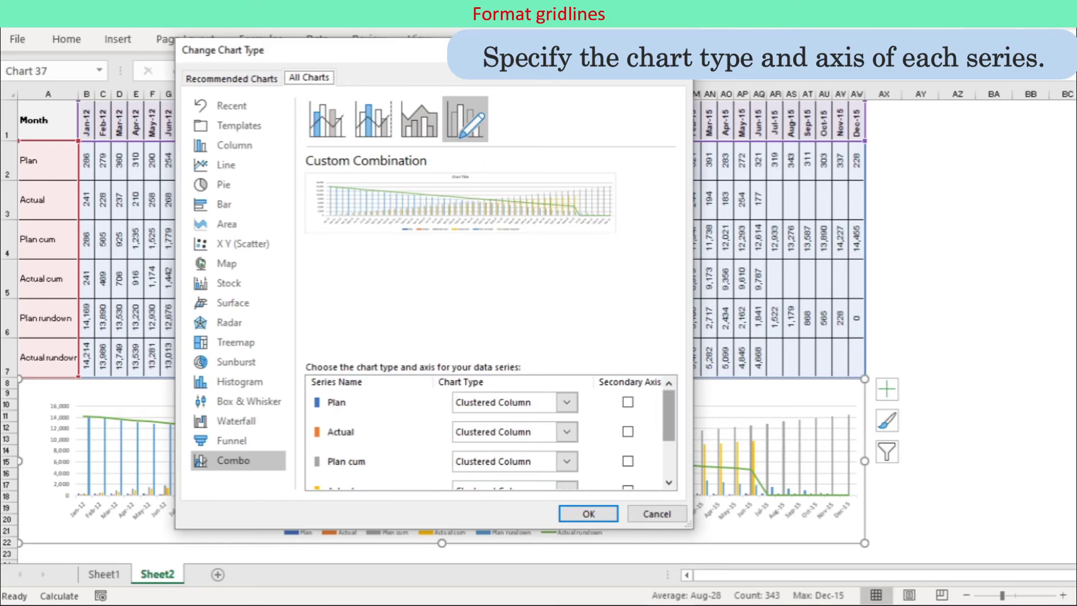
left_click_drag(669, 416, 669, 443)
left_click(566, 400)
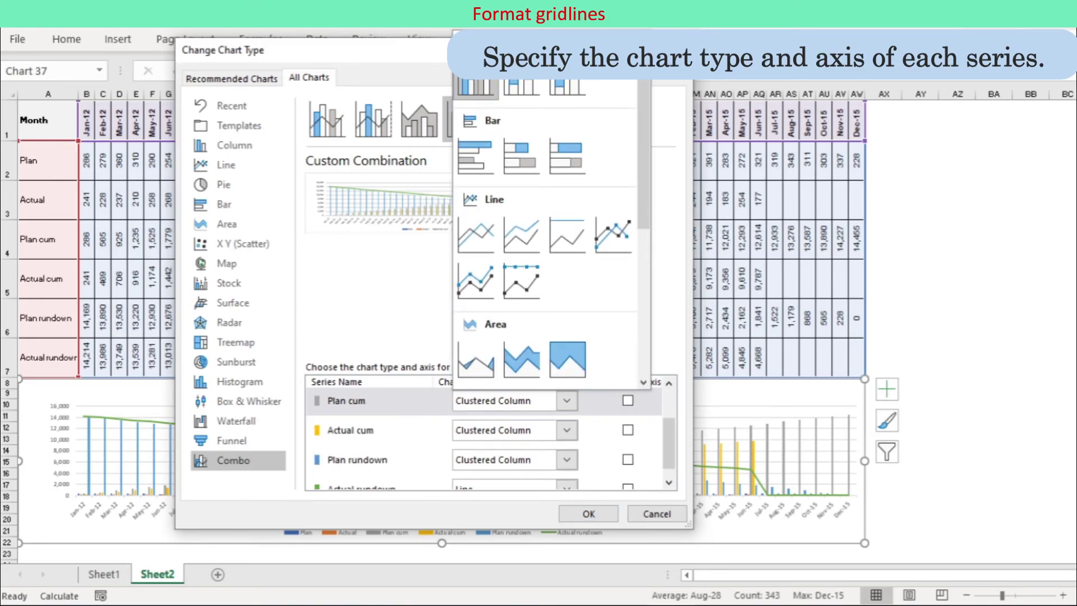
left_click(476, 234)
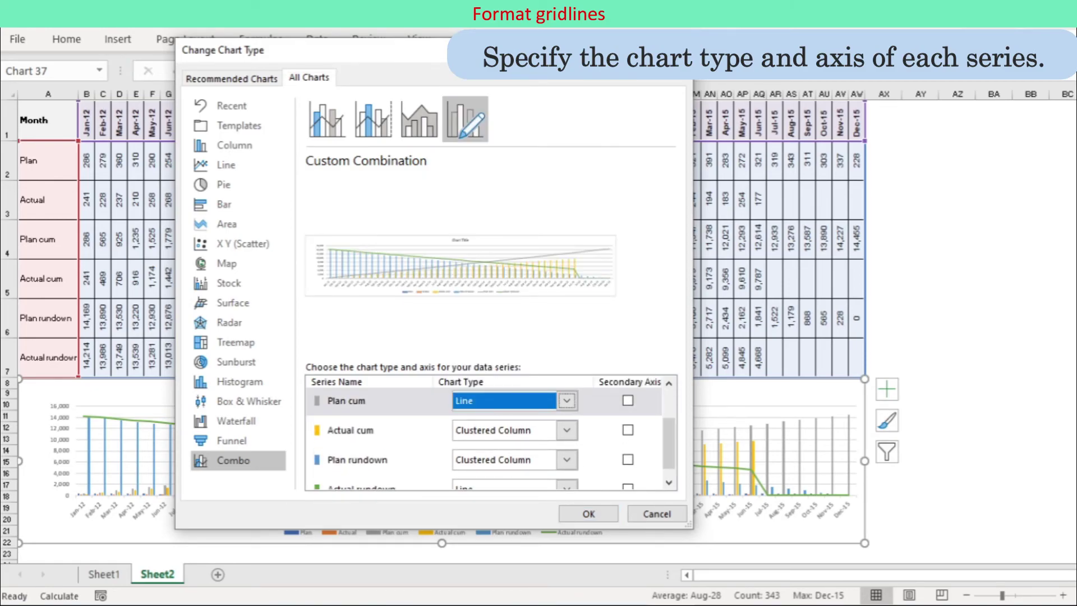
left_click(567, 430)
left_click(476, 264)
left_click(567, 460)
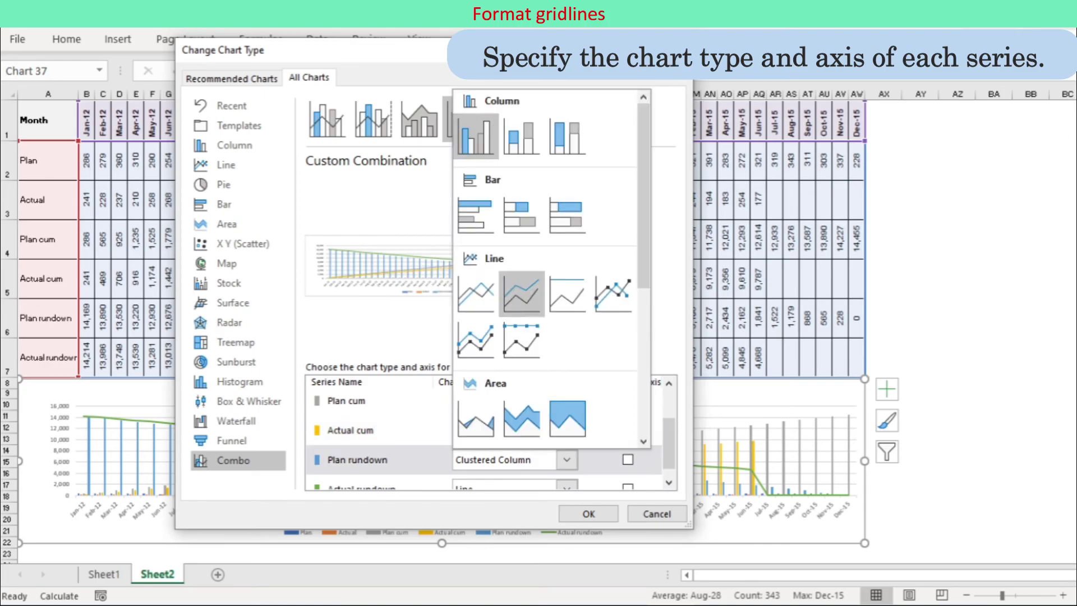
left_click(477, 293)
Assign the Plan cum, Actual cum, Plan rundown and Actual rundown series to the secondary axis and apply the custom combination.
left_click_drag(668, 443, 669, 415)
left_click(628, 475)
left_click(628, 445)
left_click(628, 446)
left_click(628, 415)
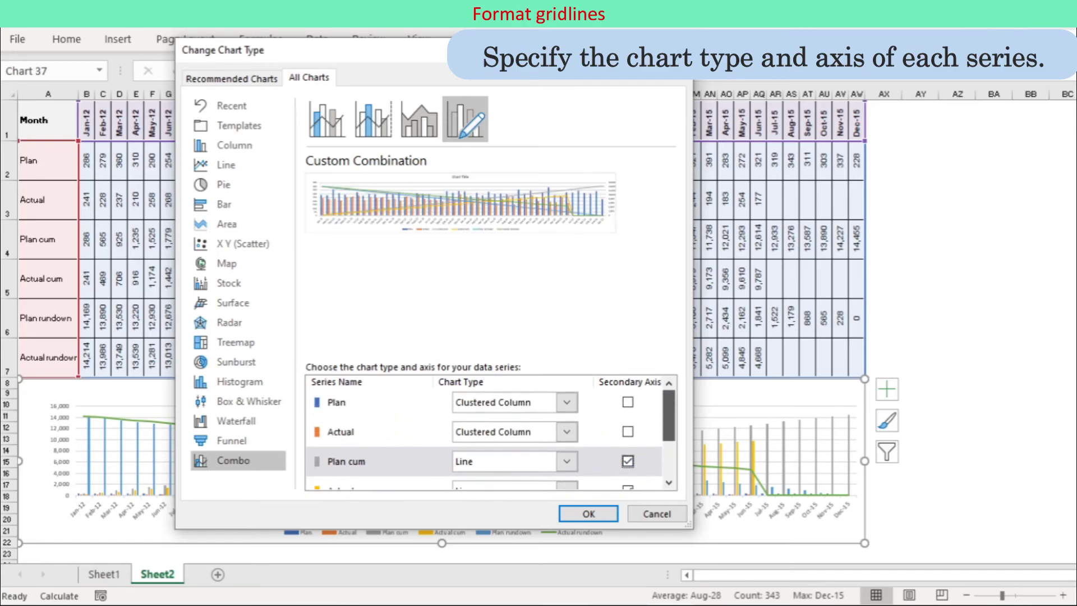
scroll(491, 437, "down", 3)
left_click(589, 514)
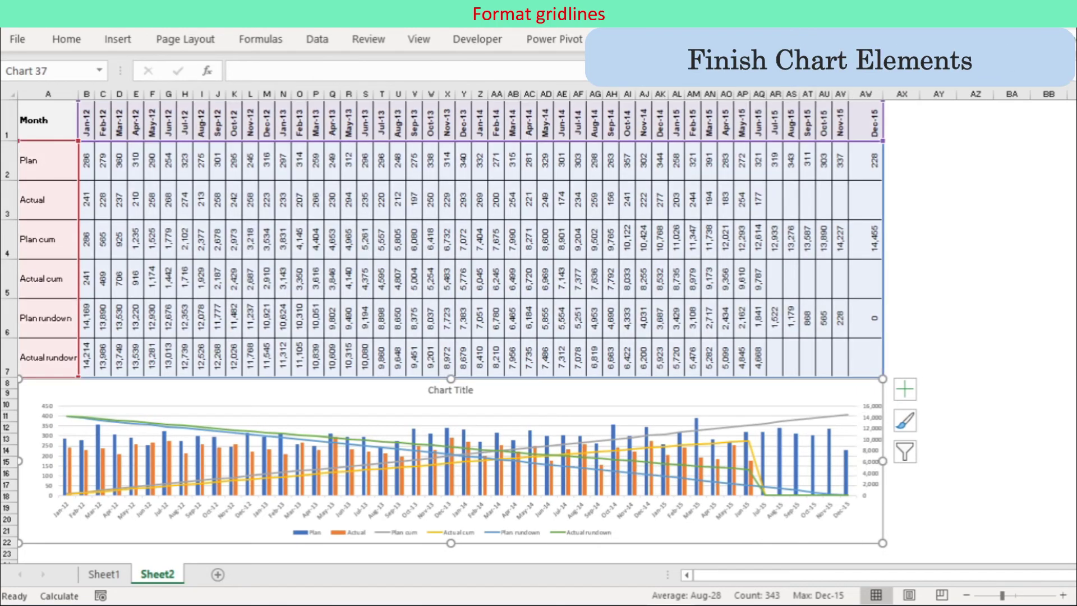
Widen column AW to make room for the chart's secondary axis and left-align the column's contents.
left_click(457, 422)
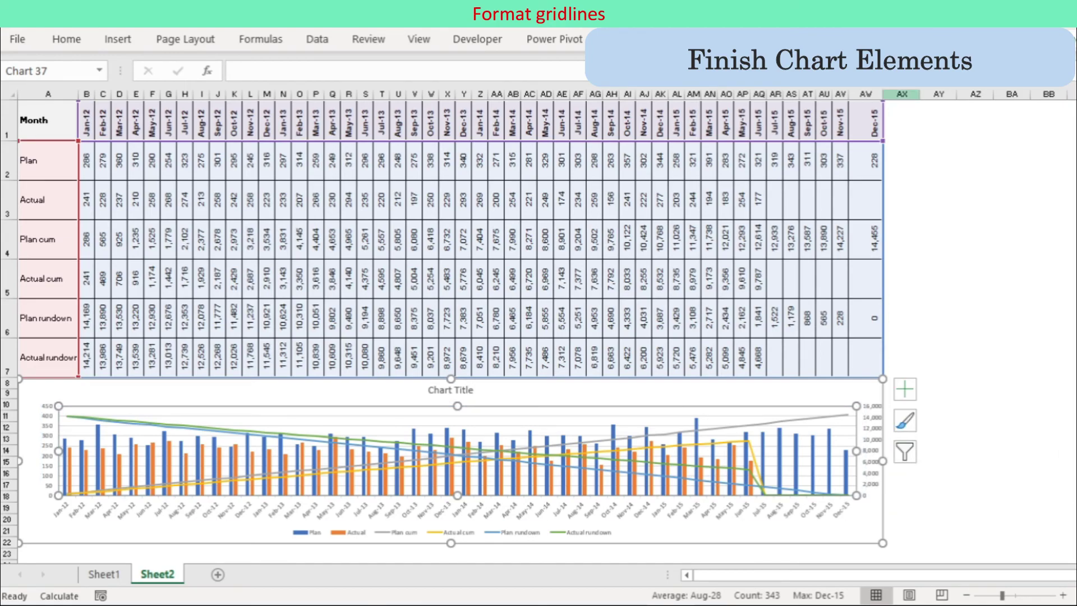
left_click_drag(884, 94, 925, 94)
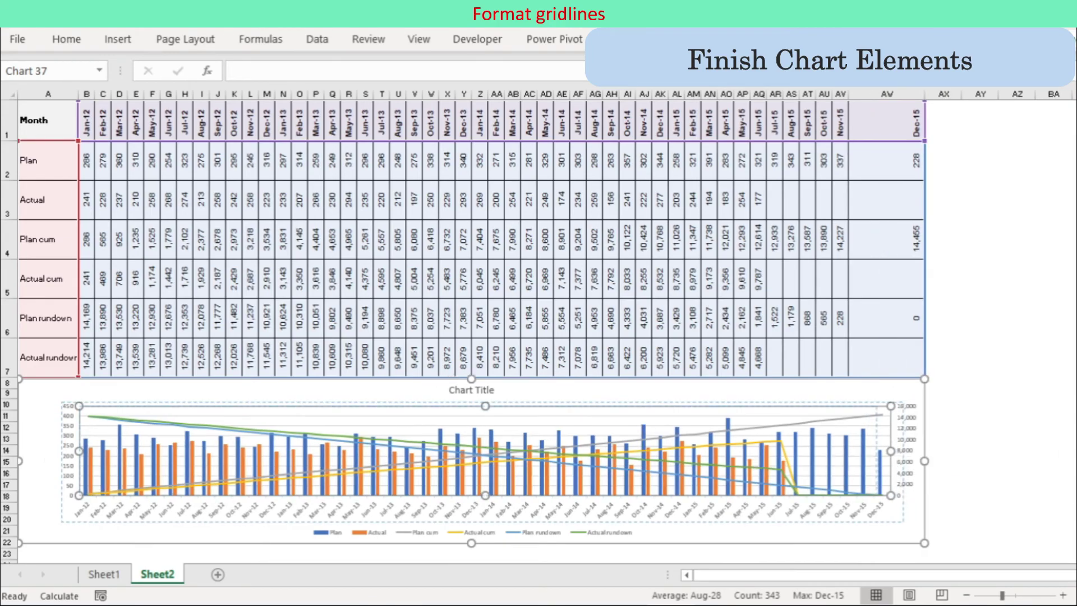
left_click(887, 94)
left_click(67, 39)
left_click(275, 96)
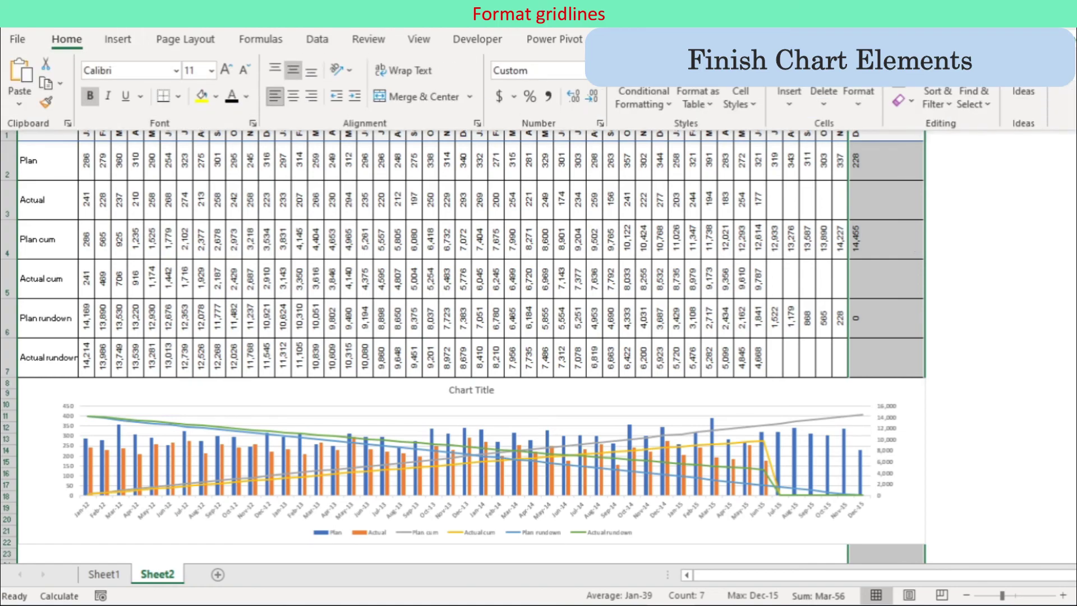
Narrow the chart's plot area slightly from its right edge to line up the months with the table columns.
left_click(885, 418)
left_click(886, 417)
left_click(867, 435)
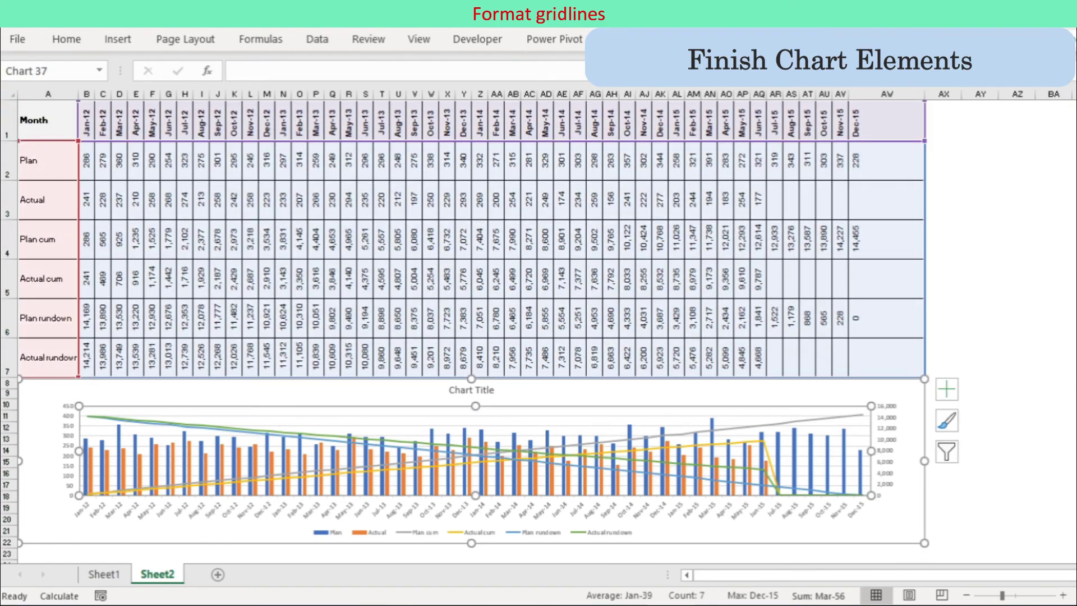
left_click_drag(871, 451, 866, 451)
Add primary major vertical gridlines to the chart.
right_click(528, 408)
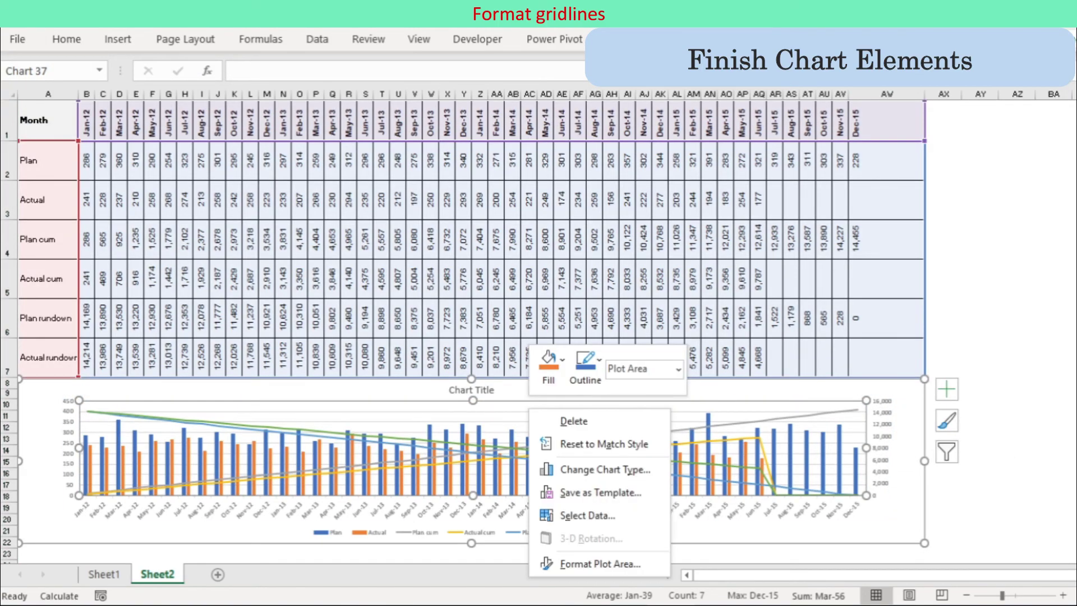
left_click(948, 389)
left_click(637, 39)
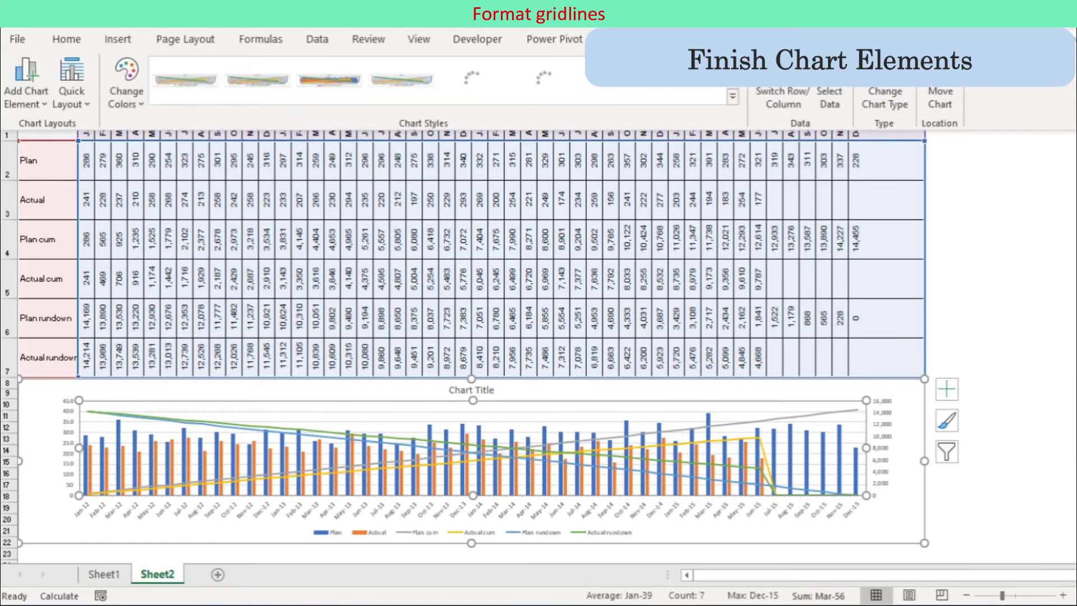
left_click(26, 84)
mouse_move(56, 264)
left_click(219, 308)
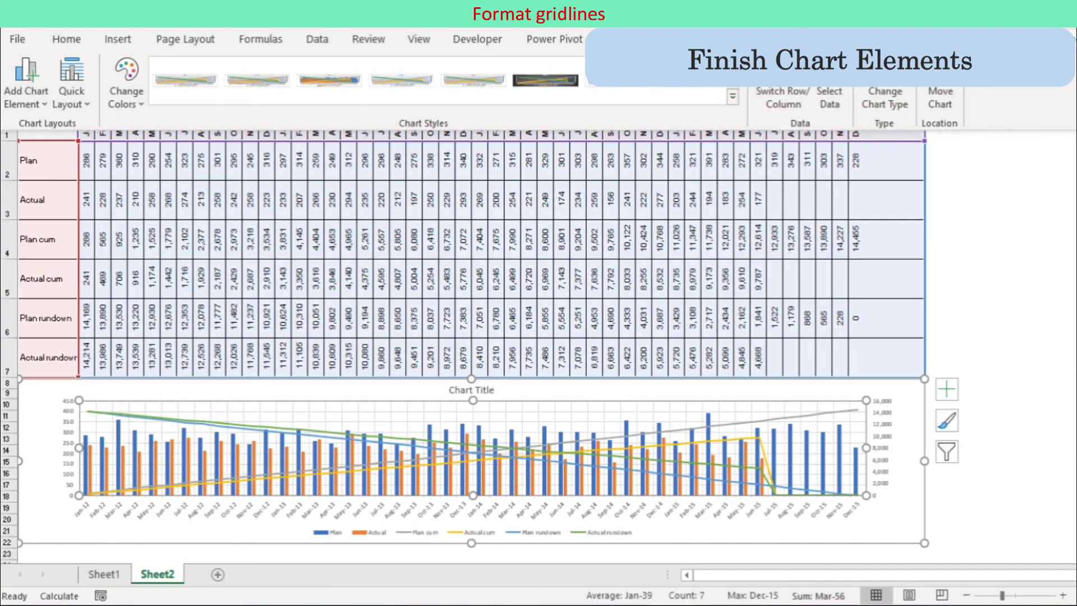
Set the chart legend's position to Top, above the plot area.
right_click(543, 533)
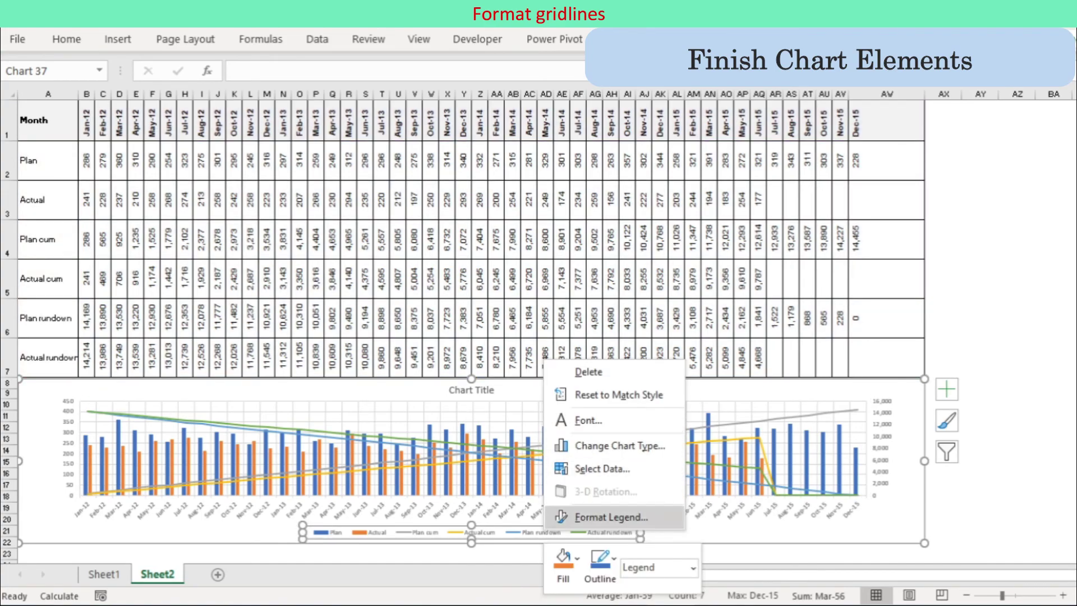
left_click(607, 518)
left_click(926, 243)
Stretch the chart's lower edge down to row 30 and enlarge the plot area downward to fill the added height.
left_click_drag(471, 543, 471, 397)
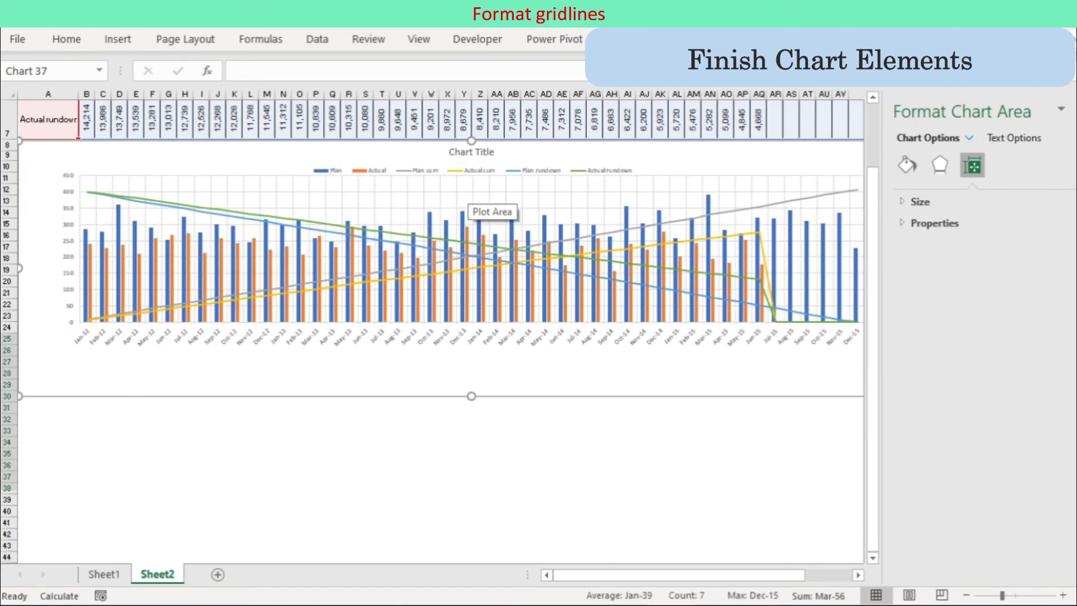
left_click(468, 188)
left_click_drag(473, 322, 473, 353)
left_click(1074, 109)
scroll(472, 281, "up", 2)
scroll(471, 281, "down", 1)
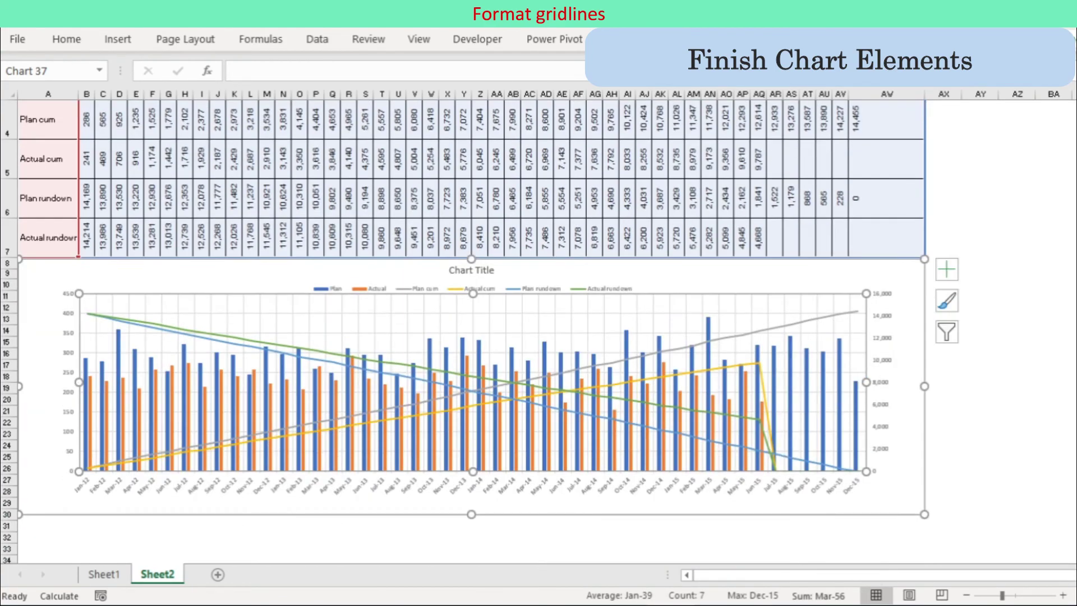
Set the primary vertical axis maximum bound to 1000.
left_click(69, 372)
right_click(67, 305)
left_click(132, 512)
double_click(1010, 264)
type("1000")
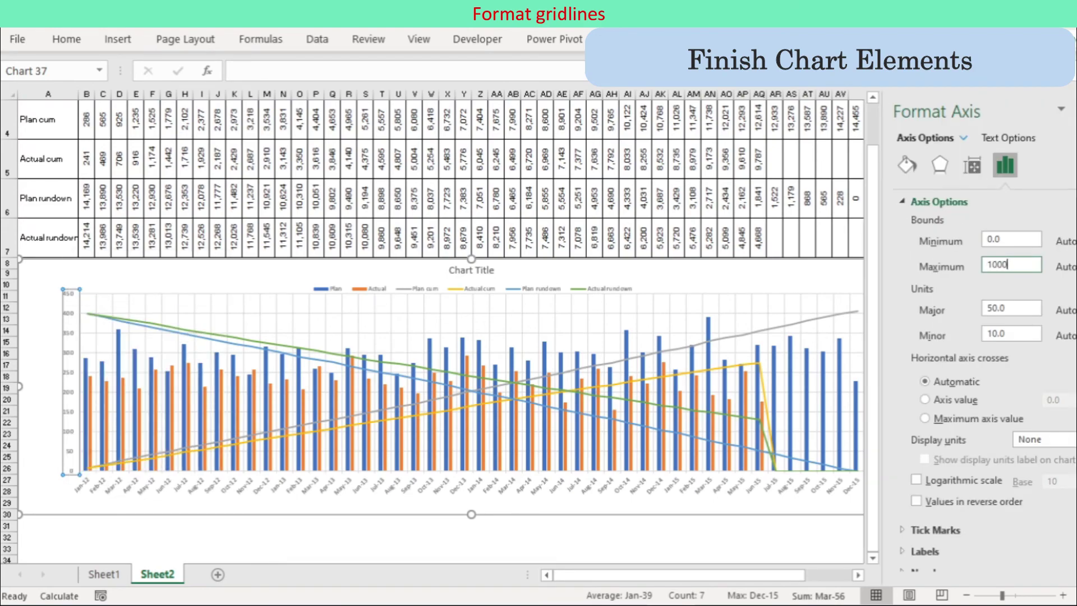
left_click(1005, 308)
left_click(776, 548)
left_click(1074, 109)
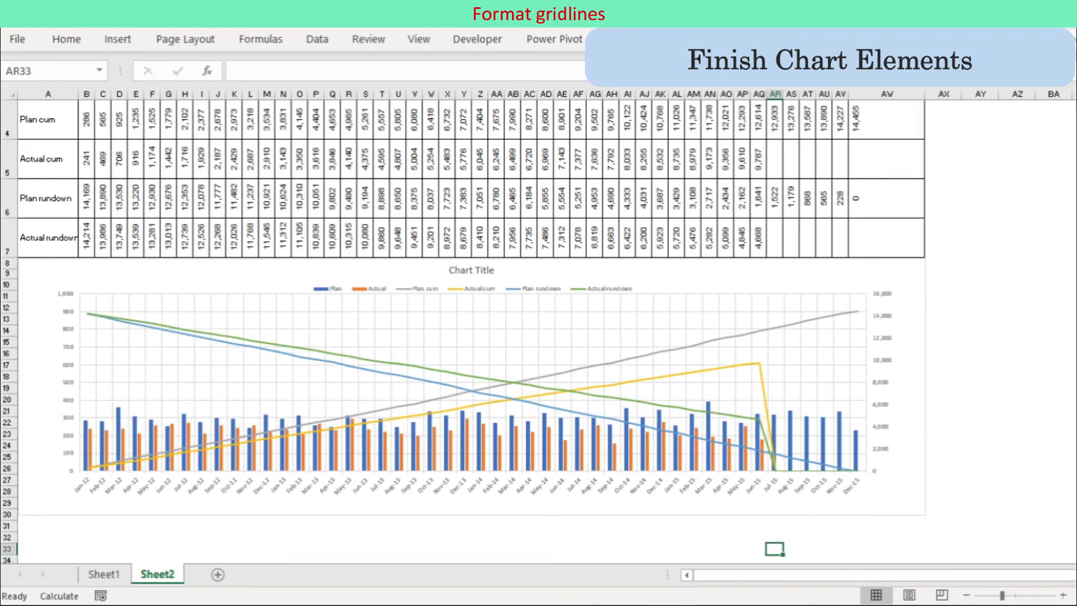
Select the Actual cum line and examine how it is plotted over the months without actual data.
left_click(768, 418)
left_click(764, 435)
left_click(767, 409)
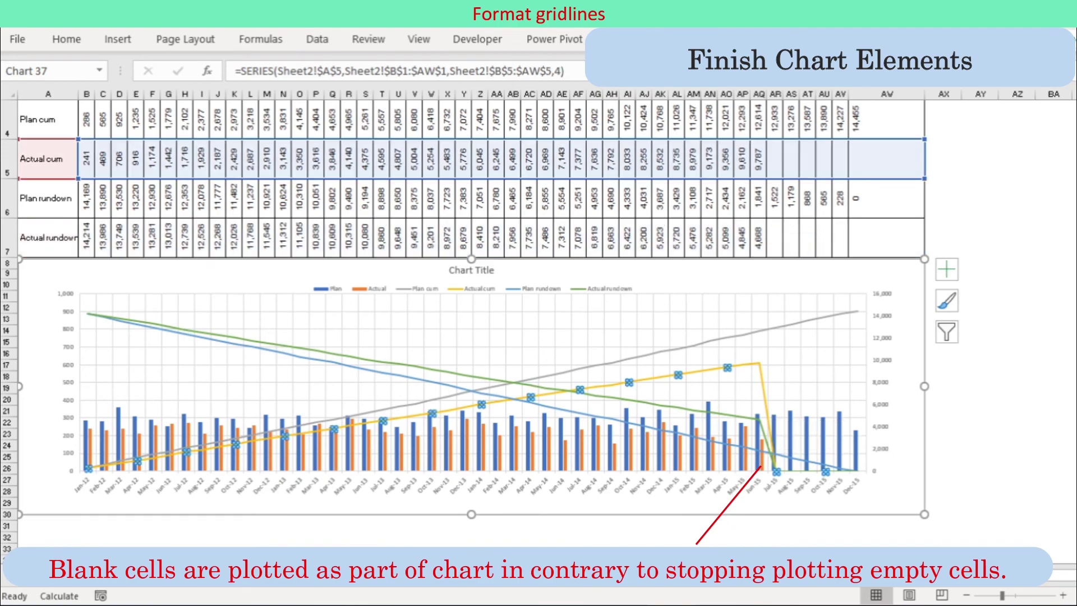
Shift the chart down slightly and extend its lower edge to row 32.
left_click(609, 288)
left_click(609, 289)
left_click_drag(701, 272, 701, 275)
left_click_drag(471, 517, 471, 541)
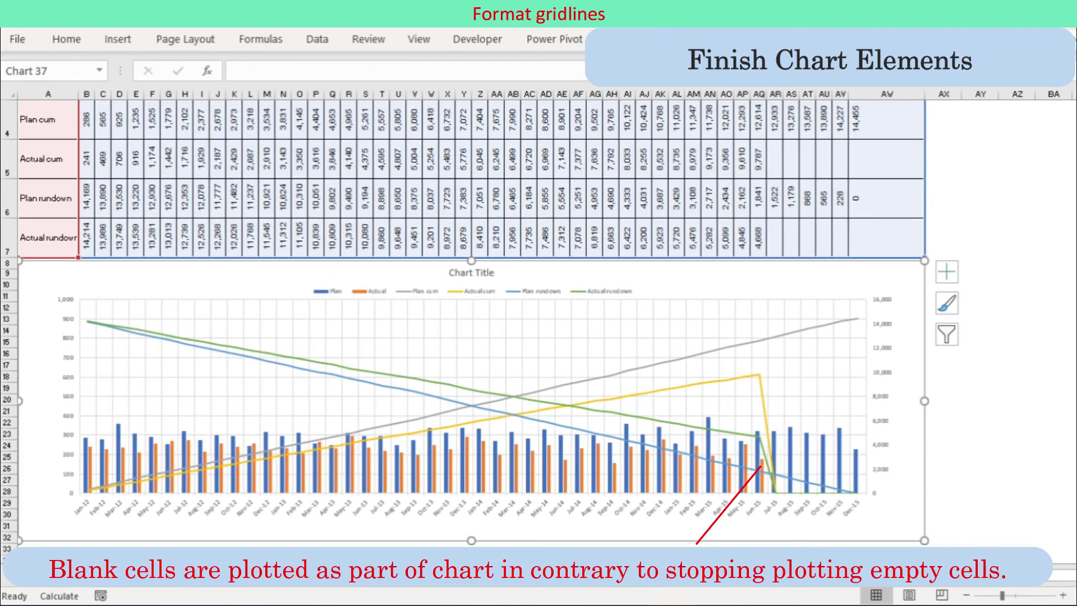
Change the IF formula's value-if-true in B3 to NA() and fill it across the Actual row to AW3.
left_click(887, 198)
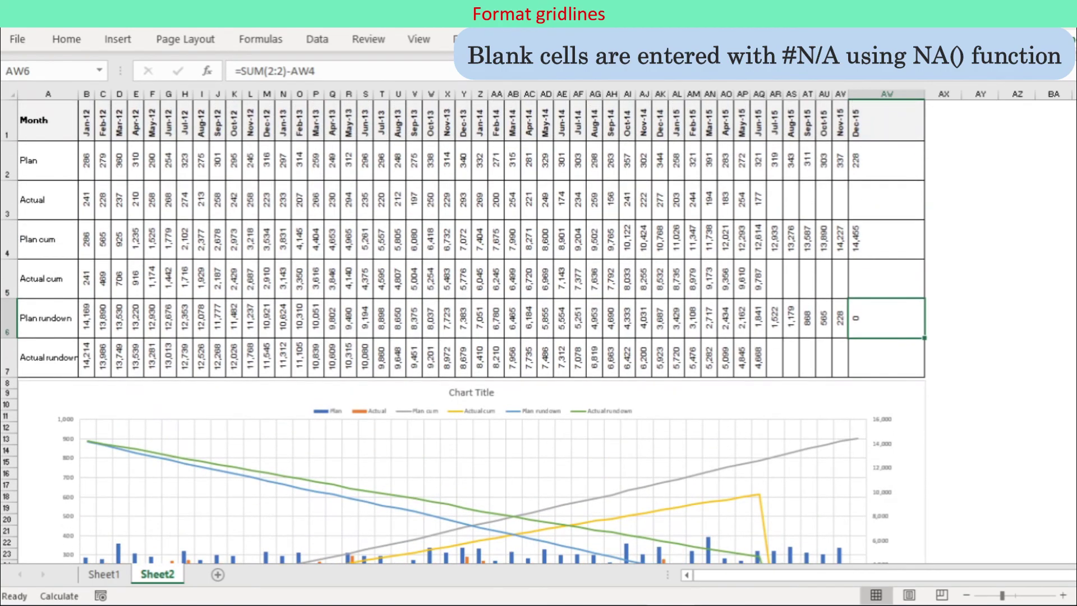
left_click(86, 200)
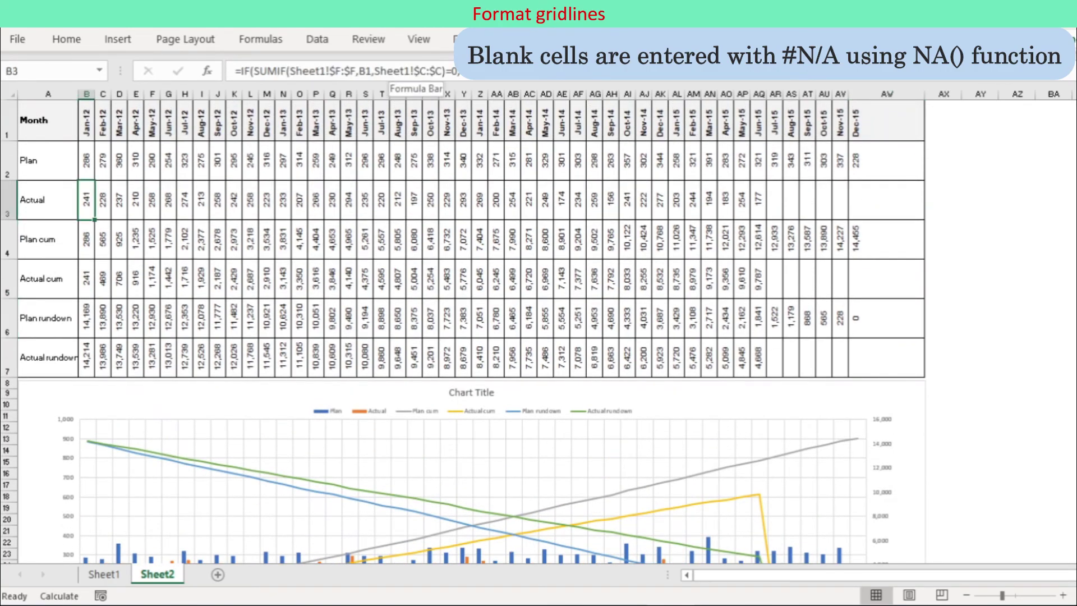
left_click(460, 72)
left_click_drag(460, 71, 469, 72)
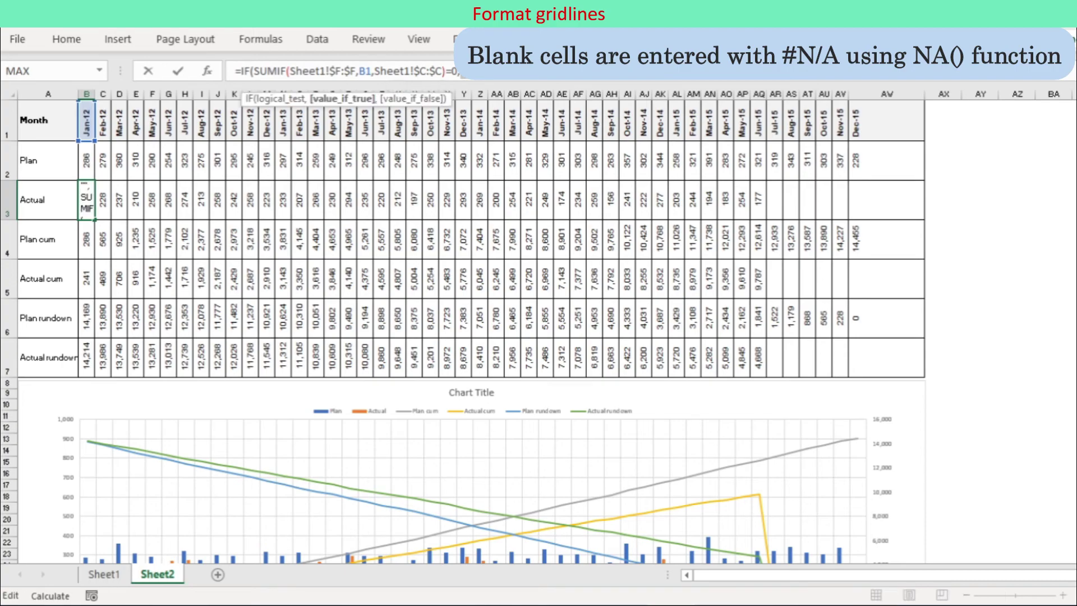
type("NA()")
key("ctrl+Return")
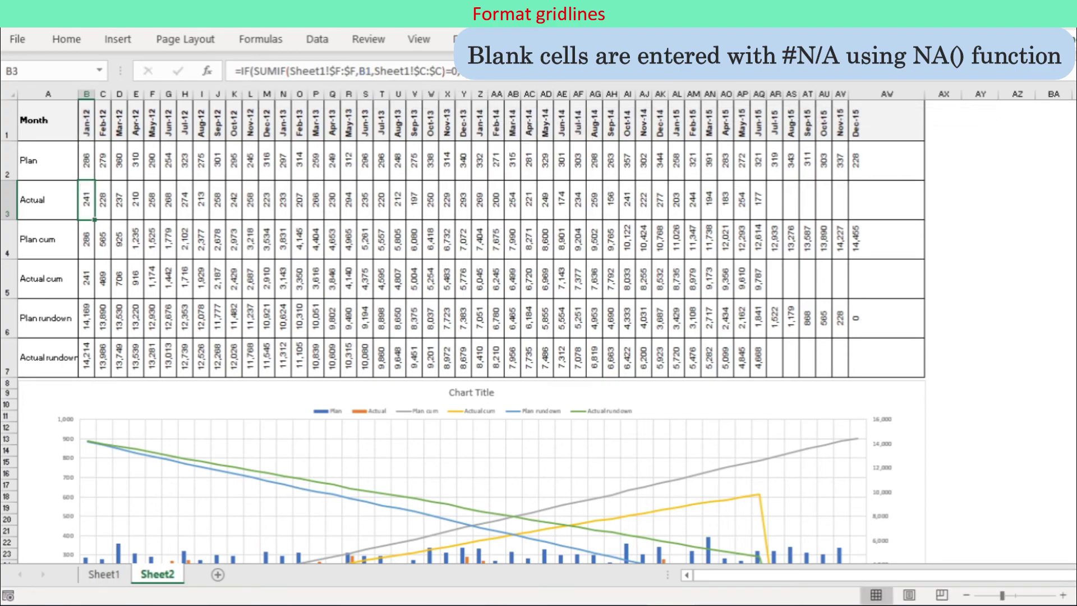
left_click_drag(95, 219, 925, 219)
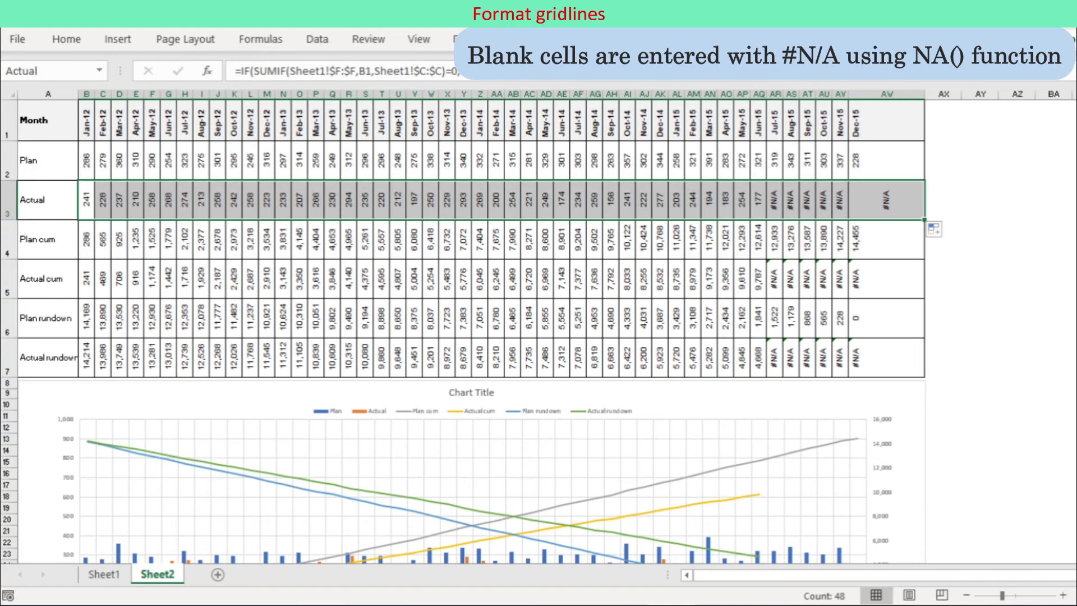
Check the Actual cum formula in B5 and the last plotted point of the Actual cum line at Jun-15.
left_click(86, 279)
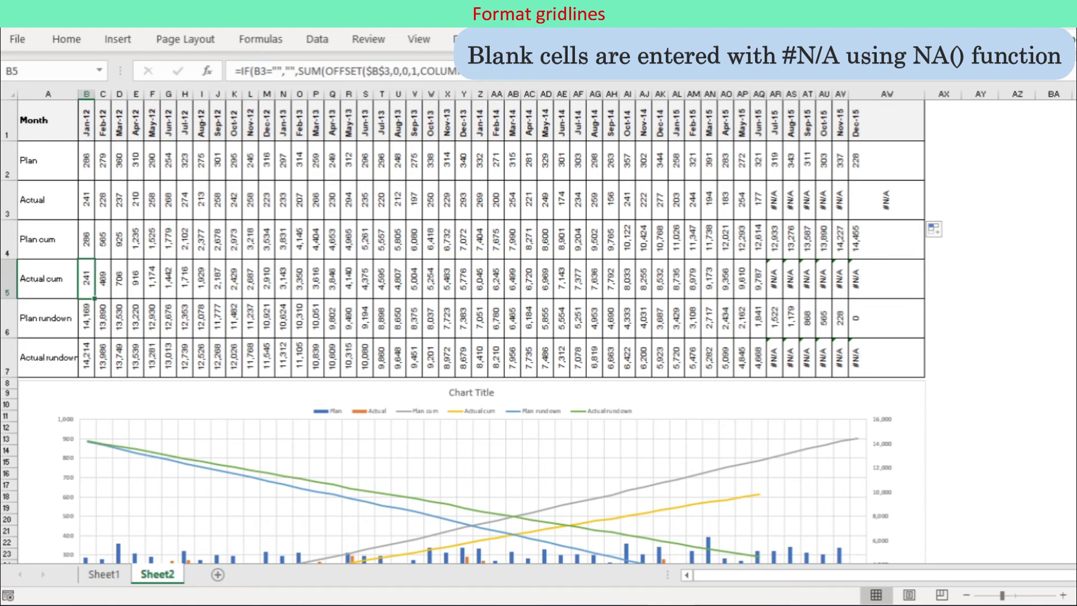
scroll(463, 331, "down", 2)
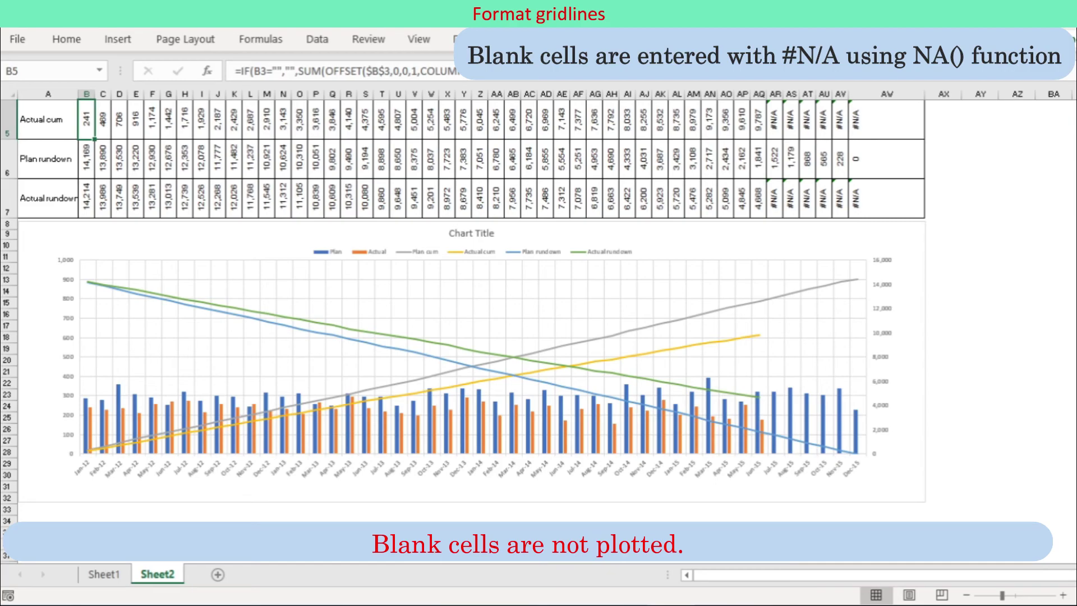
mouse_move(759, 335)
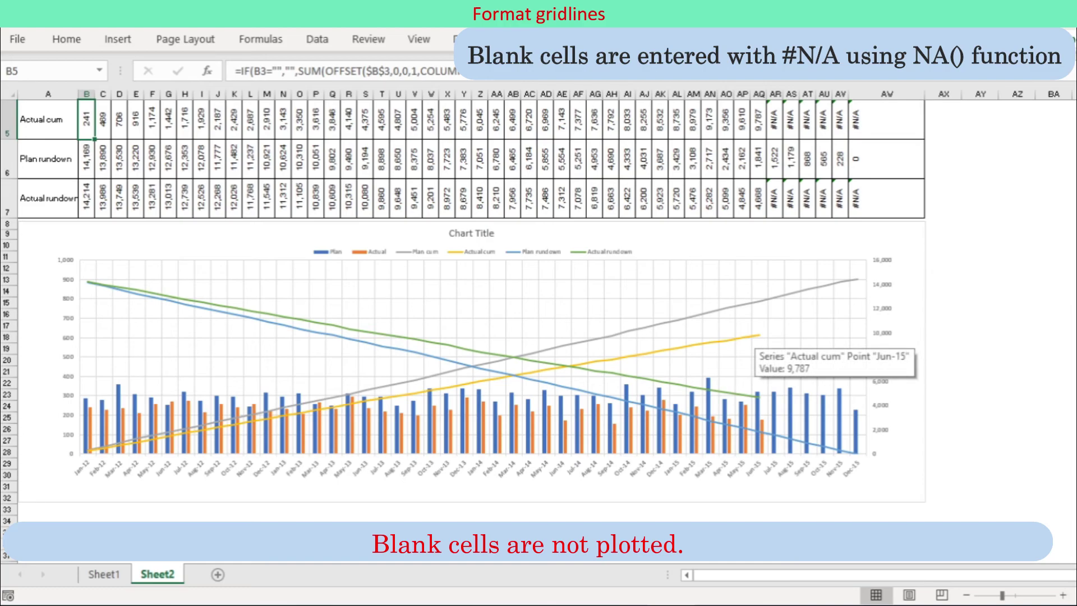
left_click(759, 335)
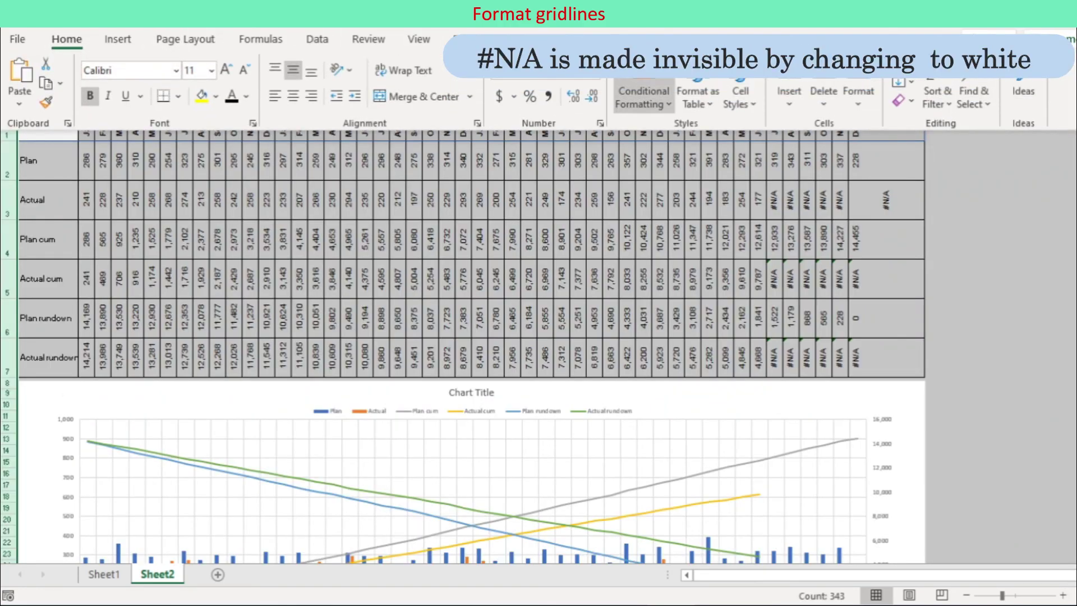
Start a conditional formatting rule for the whole sheet that formats only cells containing Errors.
left_click(643, 98)
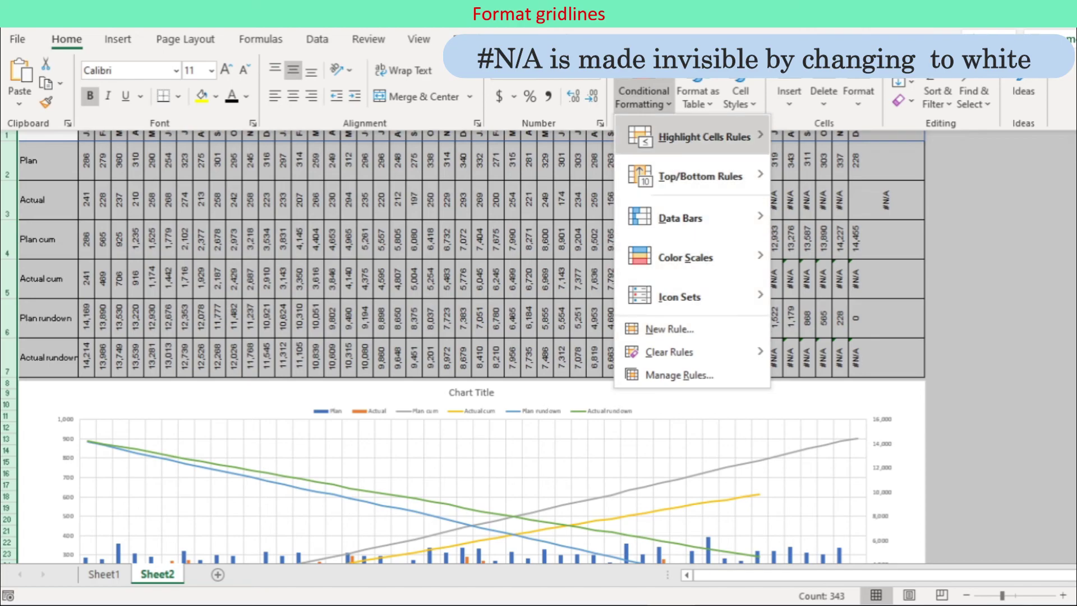
mouse_move(696, 136)
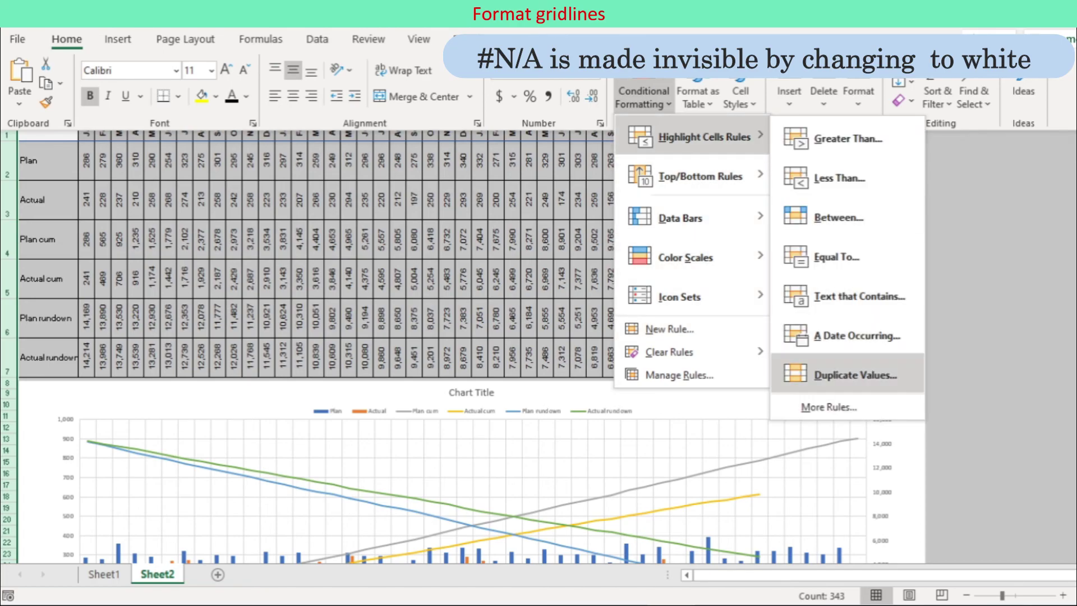
left_click(829, 407)
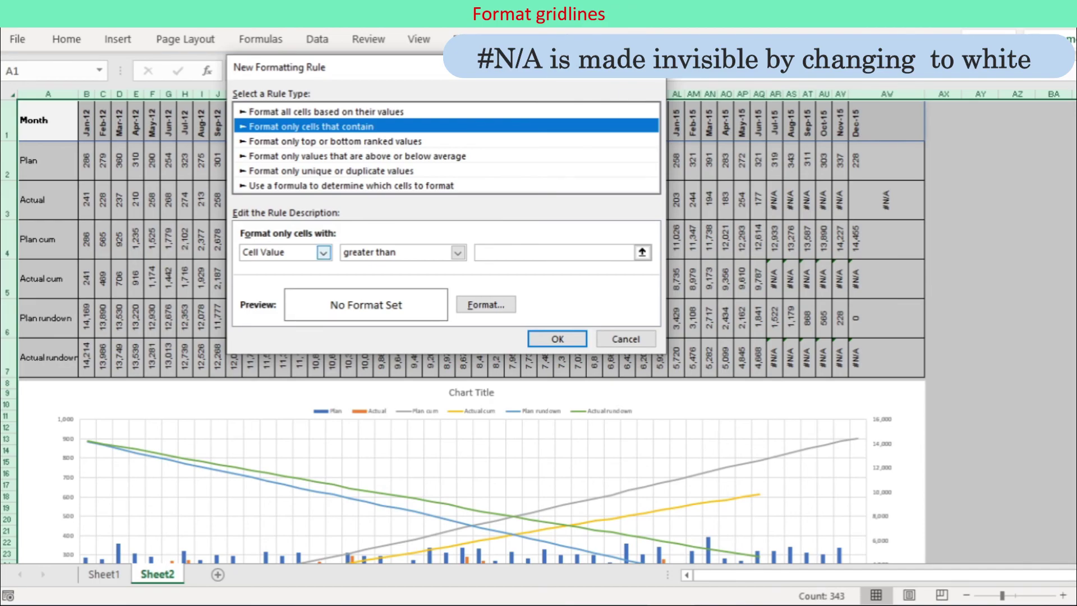
left_click(324, 252)
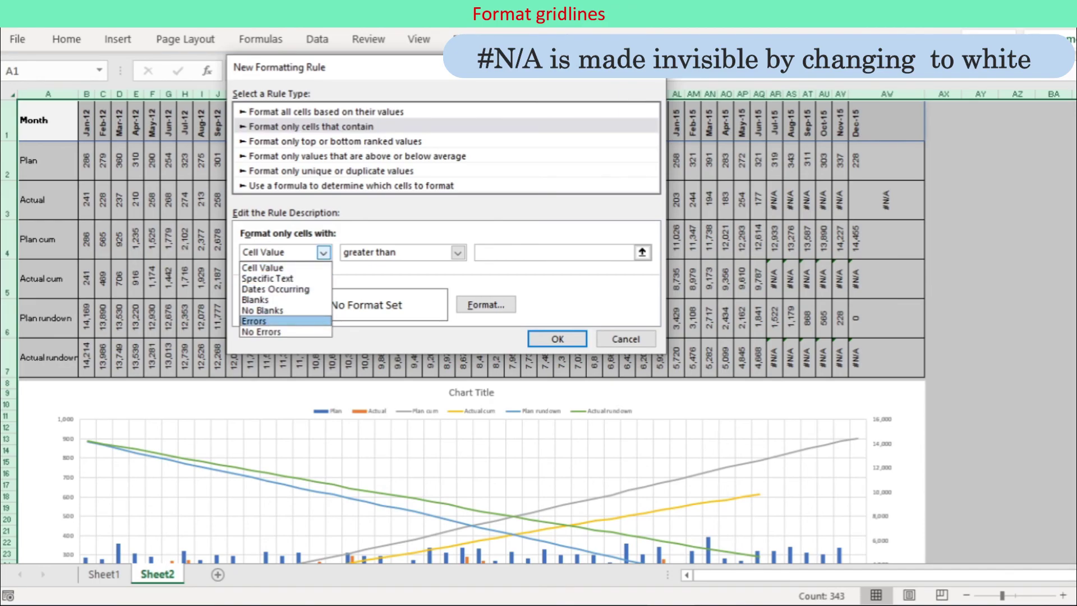
left_click(285, 322)
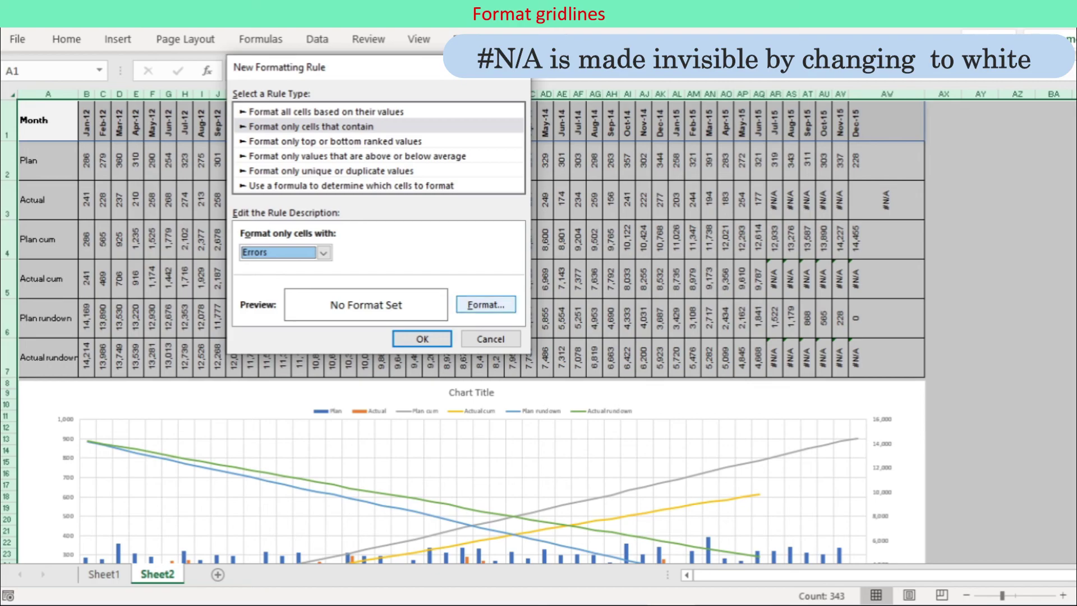
Set the error rule's font color to white and apply the rule.
left_click(486, 304)
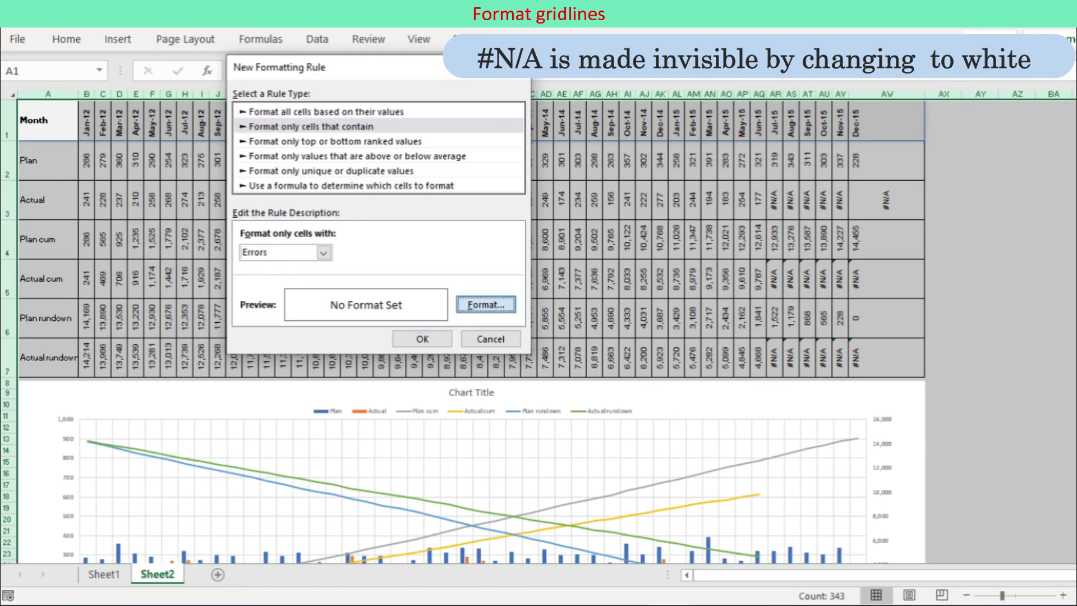
left_click(486, 305)
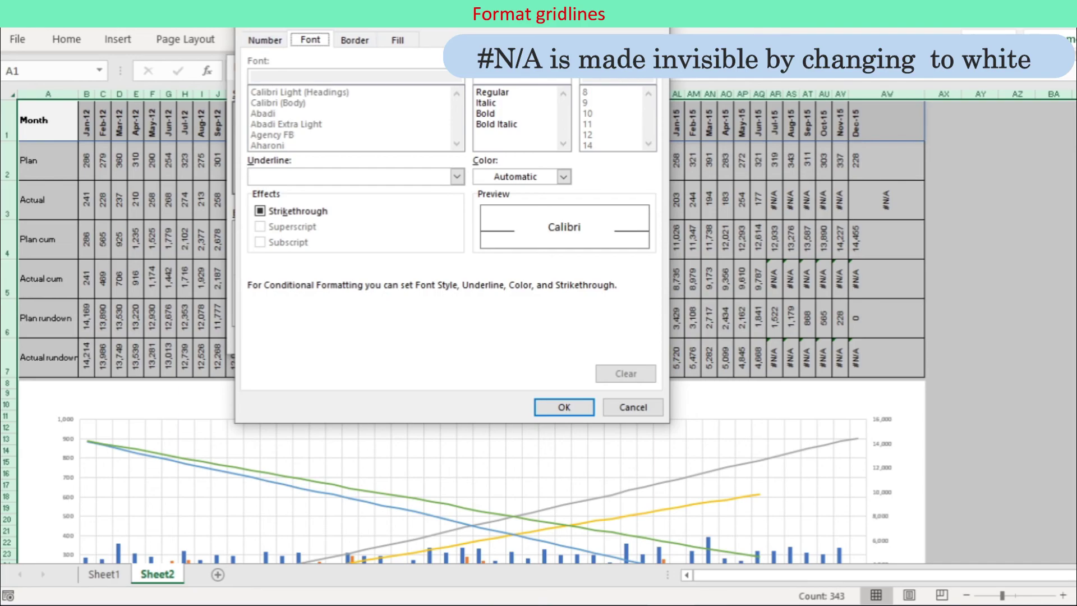
left_click(564, 177)
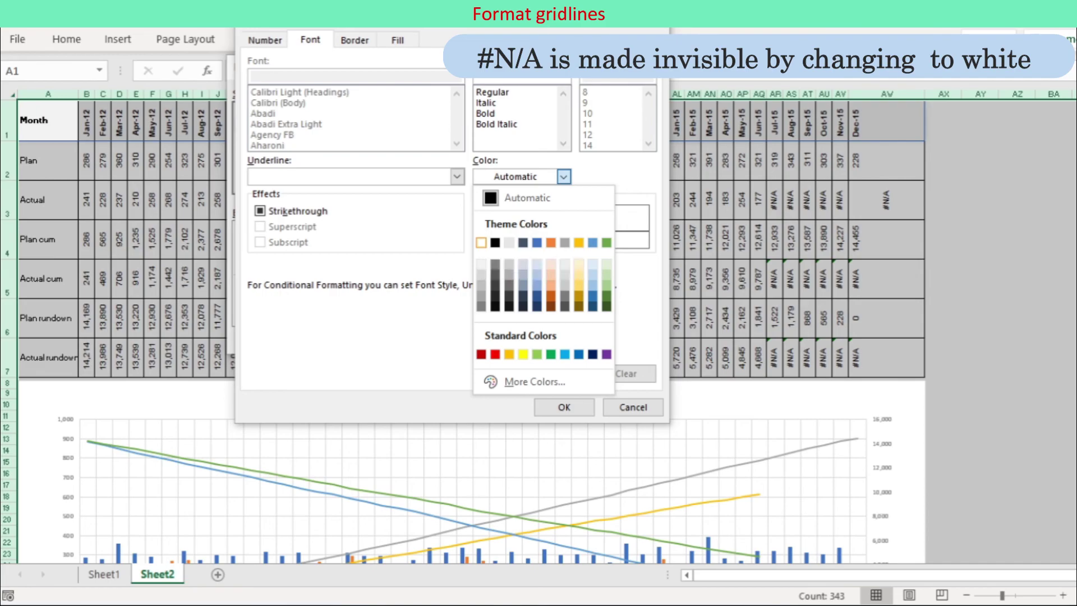
left_click(481, 243)
left_click(564, 408)
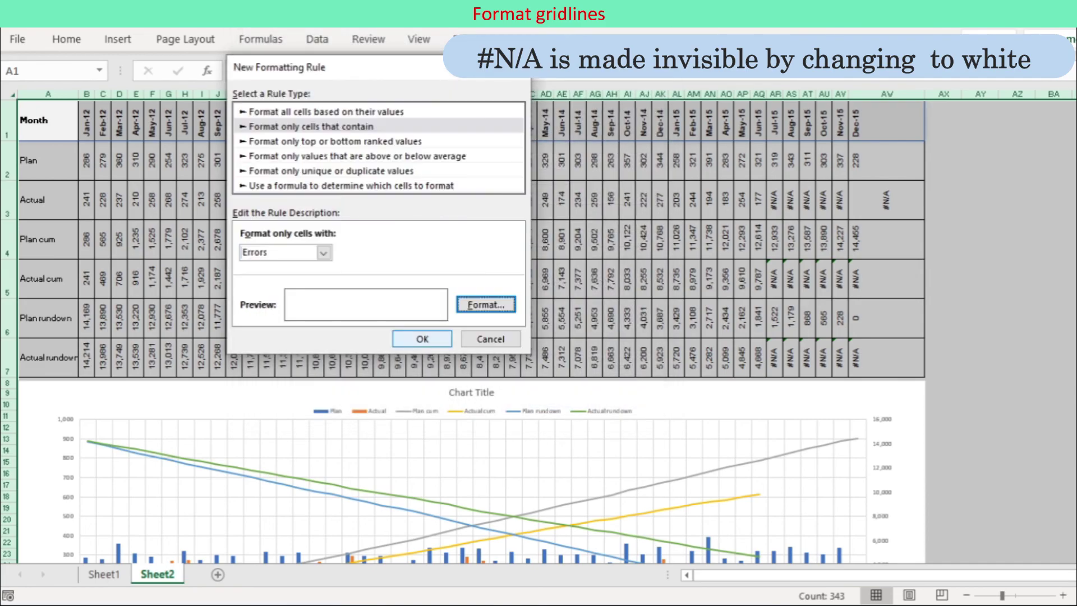
left_click(422, 339)
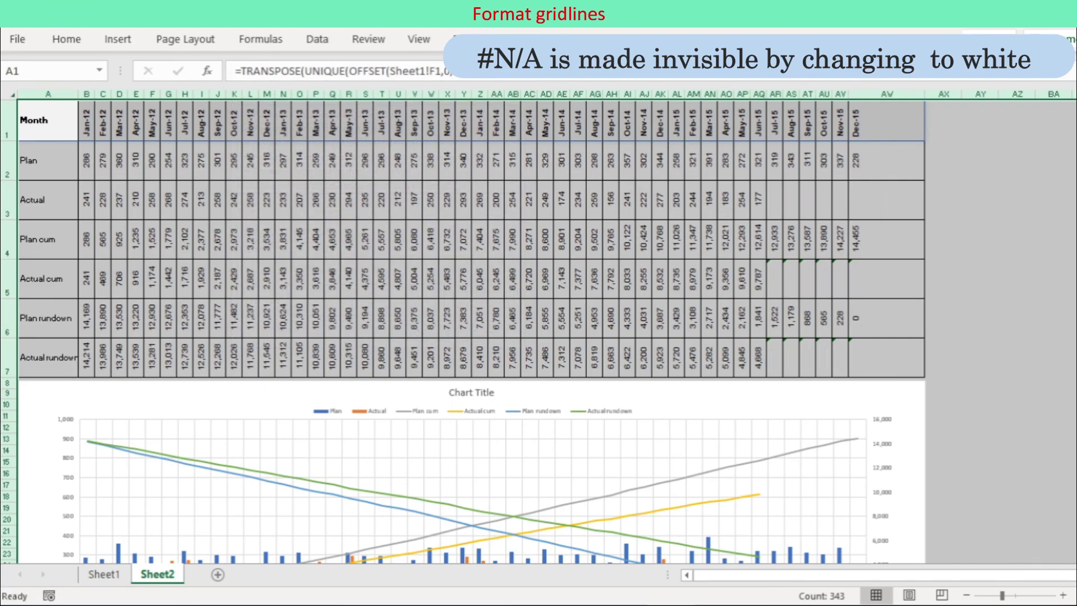
Move the chart down about three rows to free space below the data table for helper rows.
left_click(47, 121)
scroll(496, 421, "down", 2)
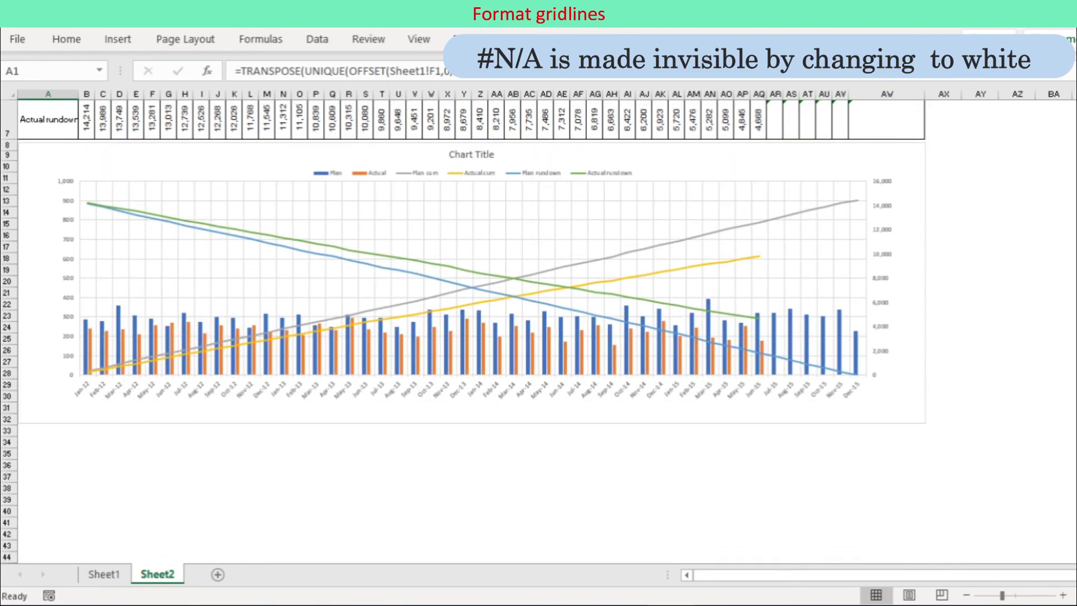
scroll(496, 421, "up", 1)
left_click_drag(539, 276, 540, 315)
Label the helper rows below the table "Grid x axis" in A8 and "Grid Y" in A9.
left_click(48, 263)
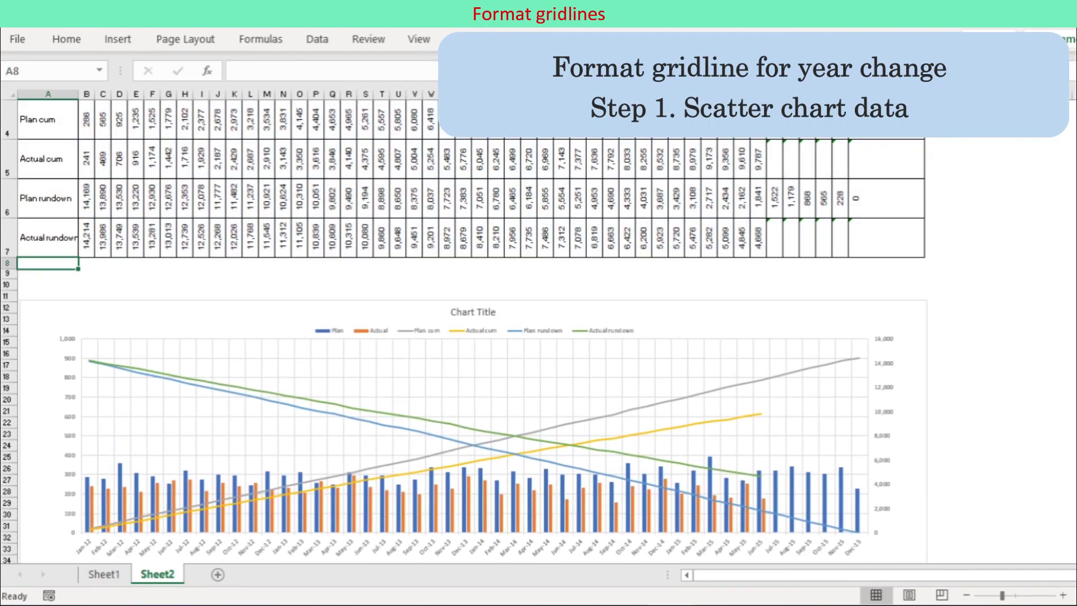
scroll(47, 263, "up", 1)
type("Grid x axis")
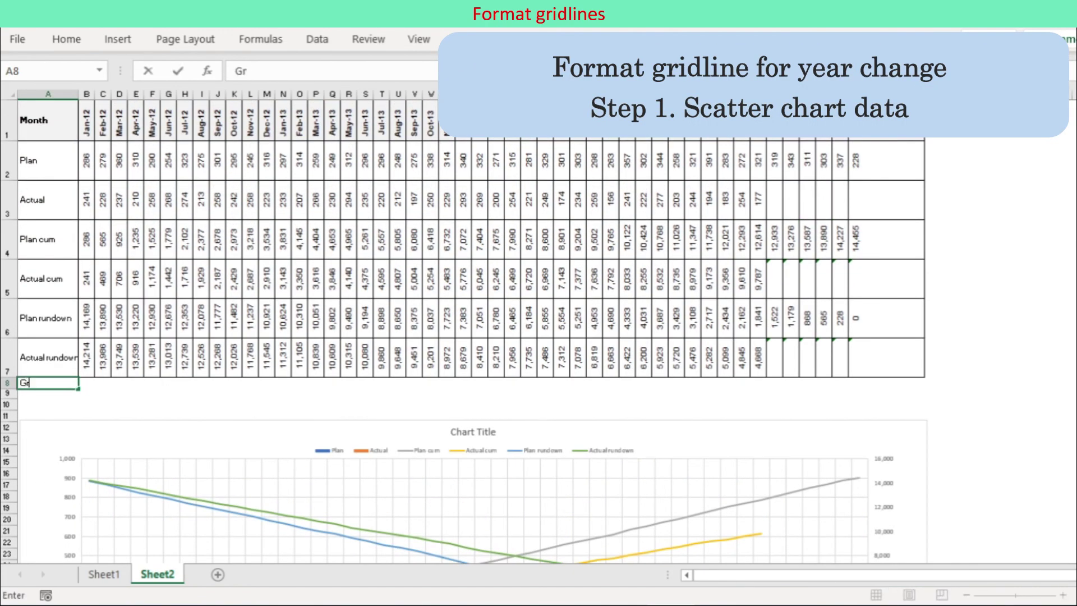
key("Return")
type("Grid Y")
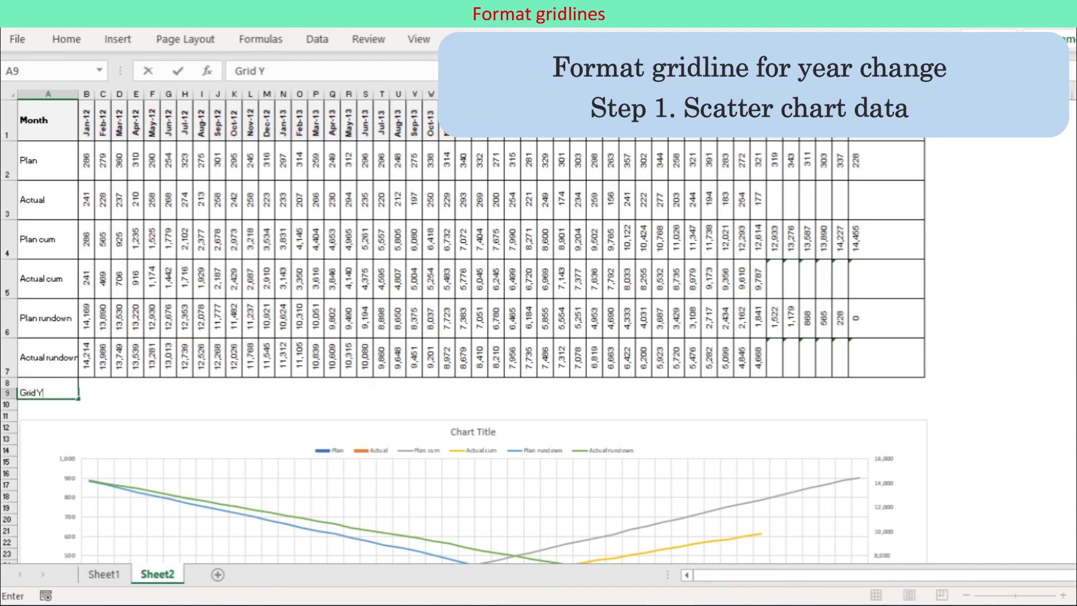
Enter the formula =0.5+COLUMN()-2 in B8 for the first Grid x axis value.
left_click(86, 384)
type("=0.5")
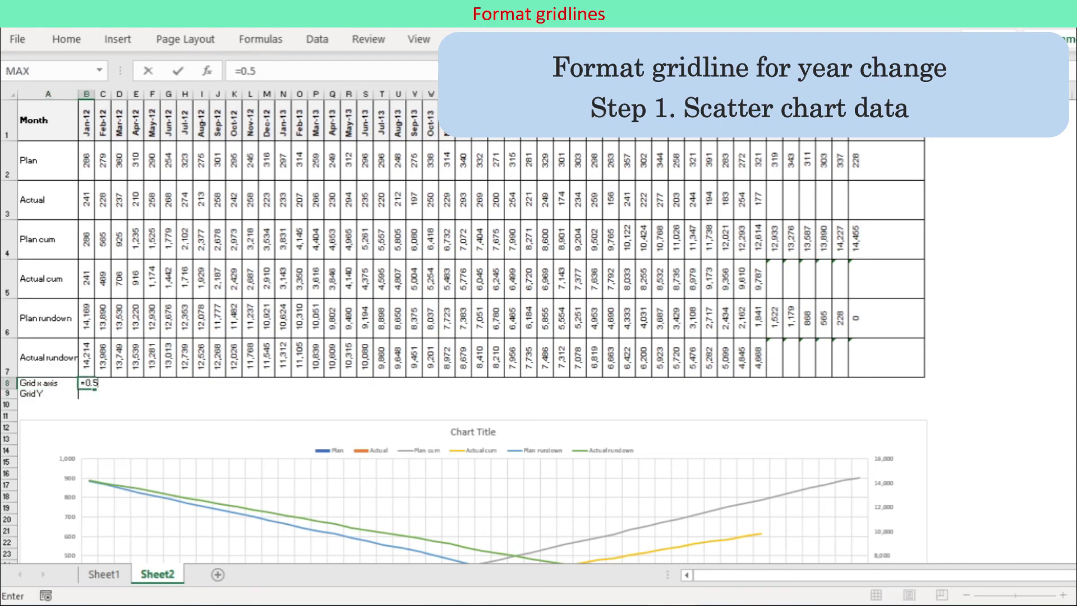
type("+column()-2")
key("ctrl+Return")
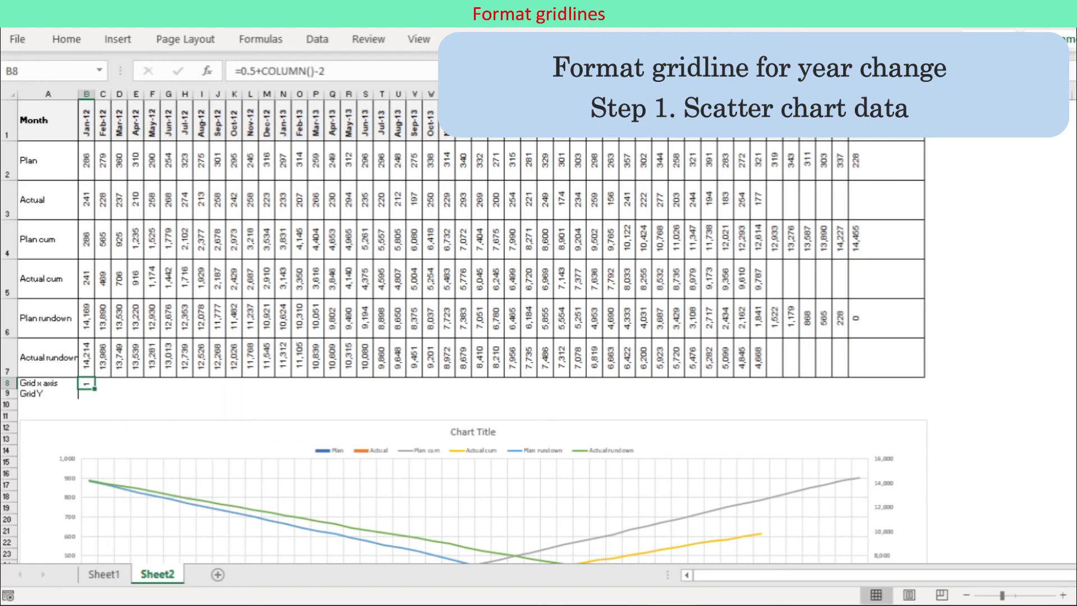
Fill the Grid x axis formula across row 8 to AW8, format the values with one decimal place, and fit the row height.
left_click_drag(94, 389, 923, 389)
right_click(150, 385)
left_click(211, 519)
left_click(36, 289)
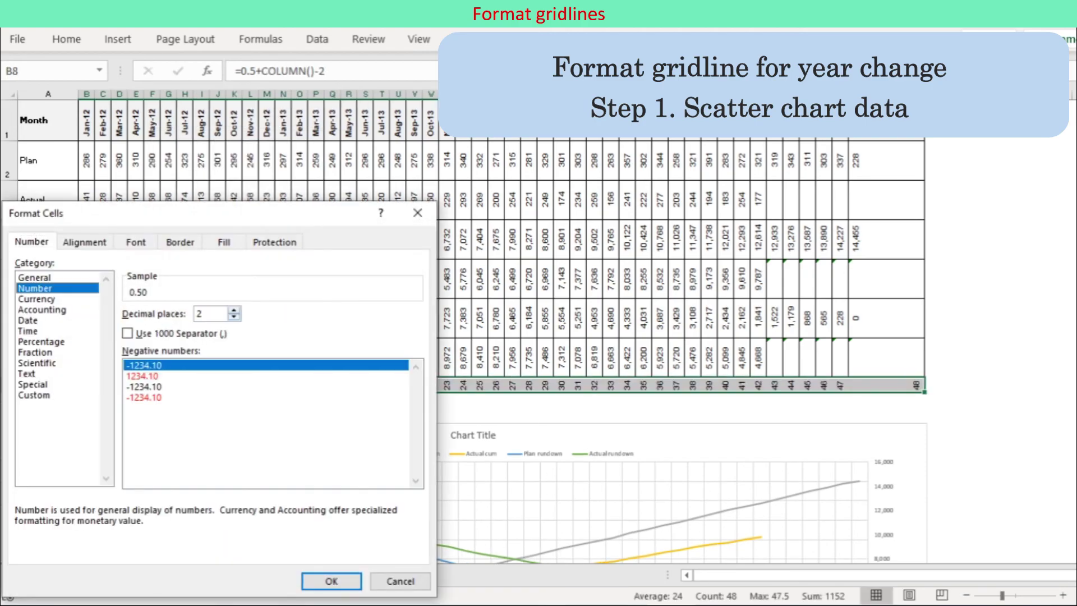
left_click(234, 317)
left_click(331, 580)
double_click(8, 394)
Enter the formula =IF(MONTH(B1)=1,1000,0) in B9 for the first Grid Y value.
left_click(87, 404)
type("=if(month(B1)=1,")
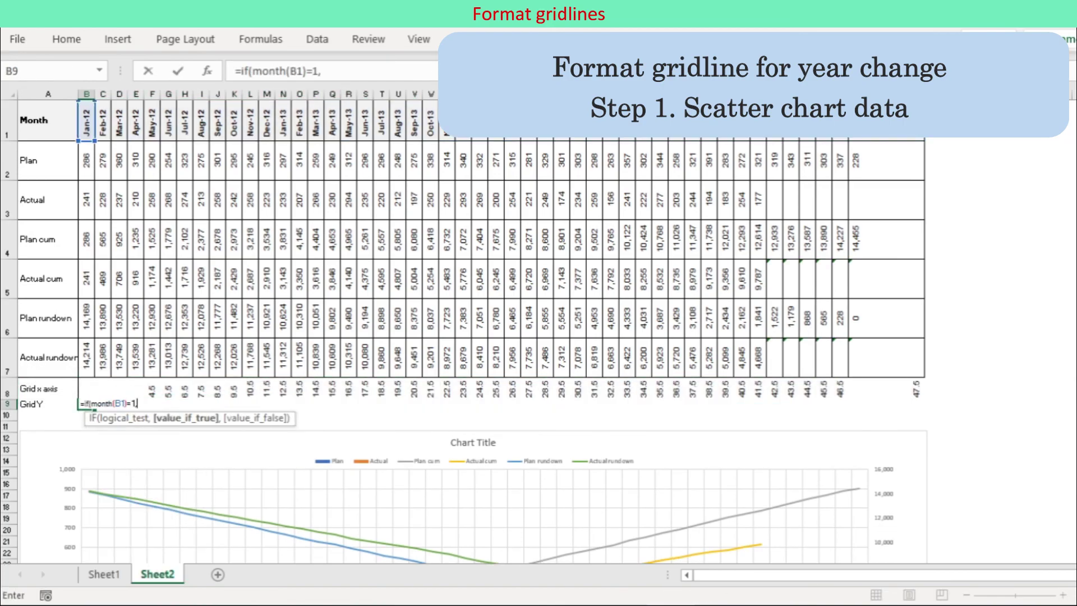
type("1000,0)")
key("ctrl+Return")
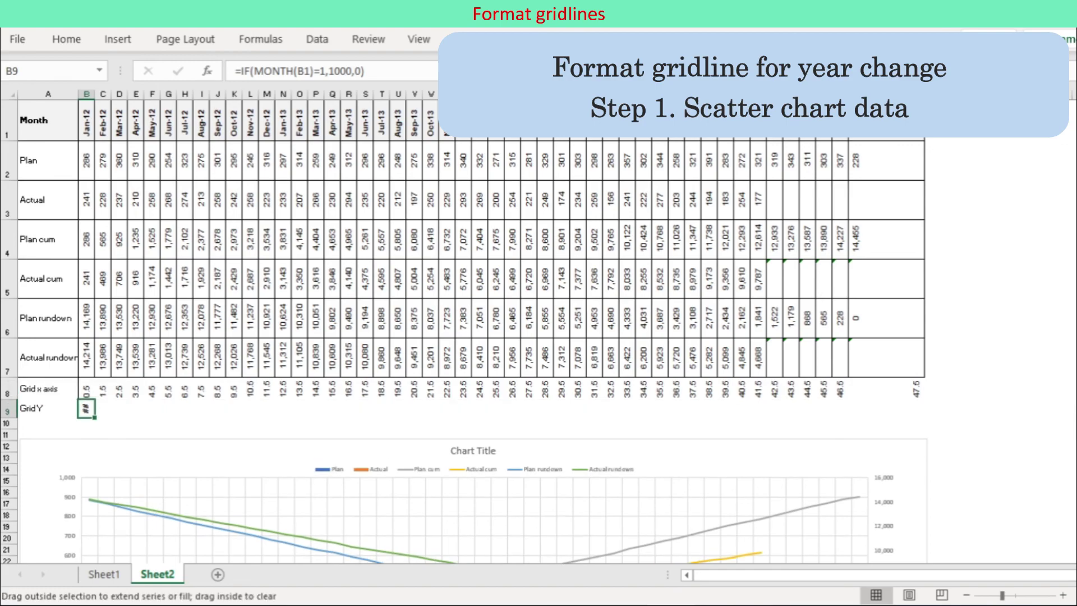
Fill the Grid Y formula across row 9 to AW9, fit the row height, and check the January cells.
left_click_drag(94, 417, 898, 413)
double_click(8, 418)
left_click(87, 414)
left_click(479, 414)
left_click(676, 414)
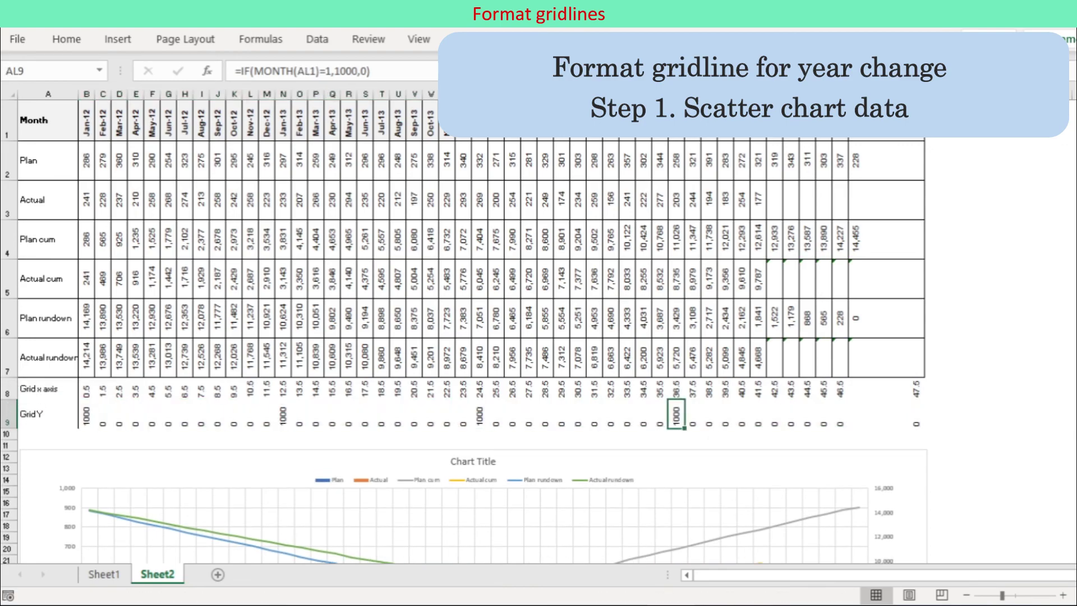
left_click(887, 414)
Add borders around and between the cells of the Grid x axis and Grid Y rows.
left_click_drag(47, 389, 892, 434)
right_click(616, 412)
left_click(678, 518)
left_click(646, 242)
left_click(646, 434)
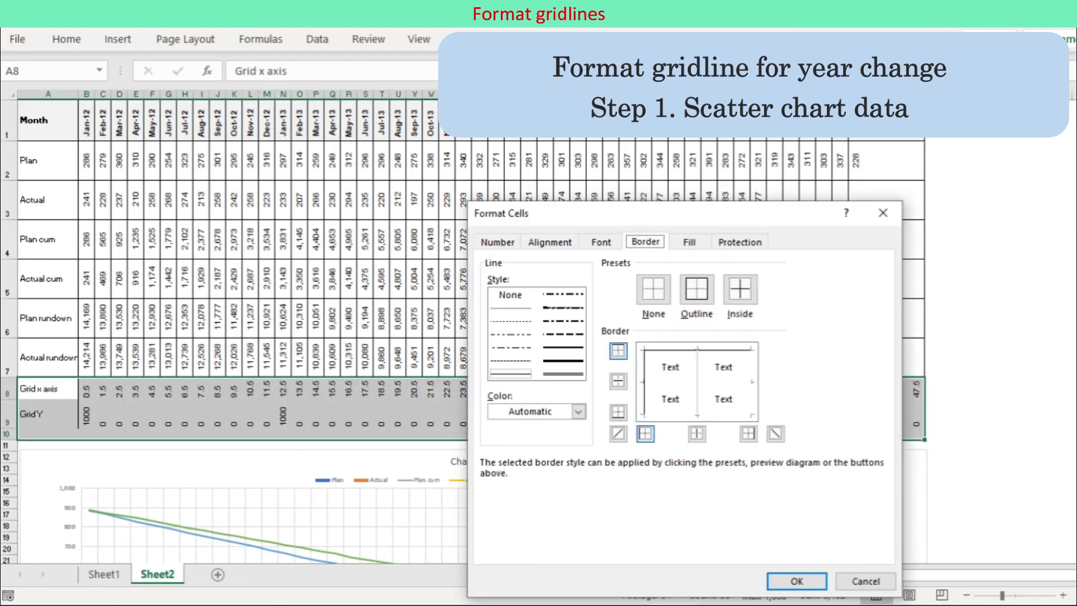
left_click(697, 434)
left_click(748, 433)
left_click(618, 412)
left_click(797, 582)
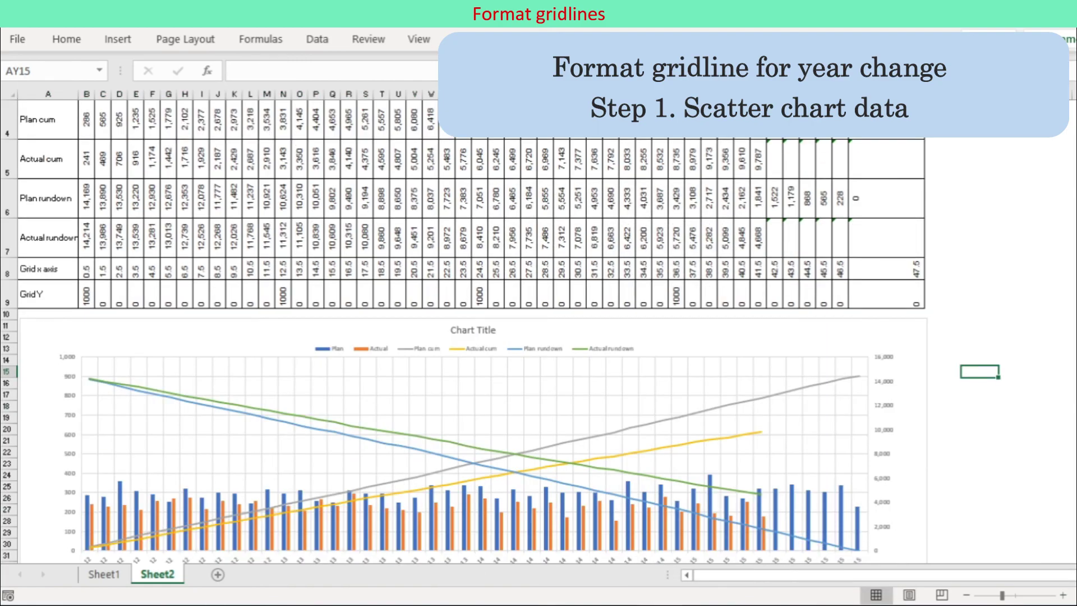
Add a chart data series named from A9 with B9:AW9 as its values.
right_click(678, 337)
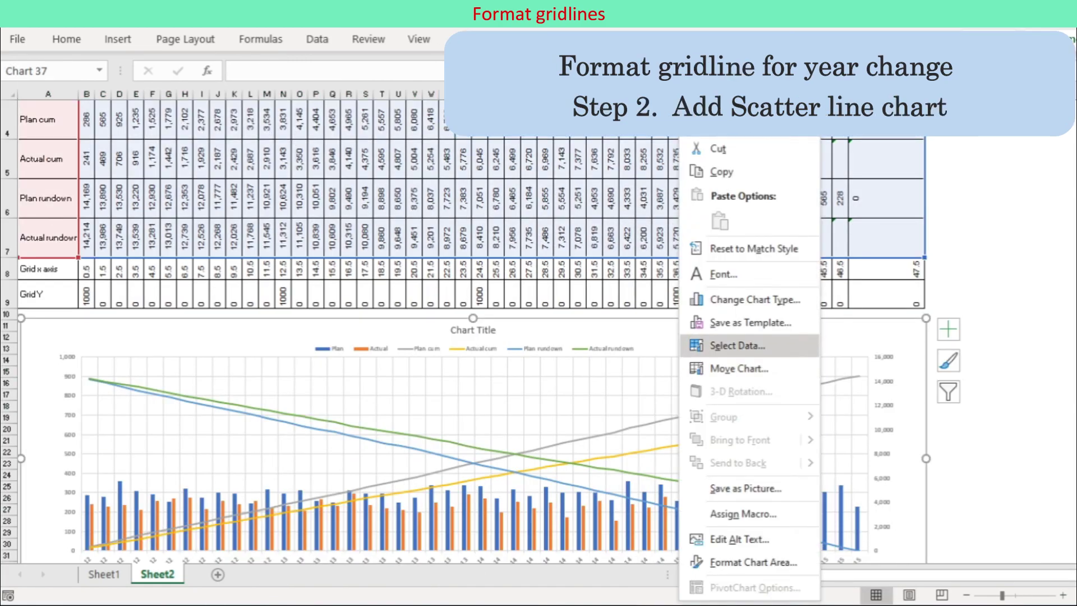
left_click(737, 346)
left_click(438, 196)
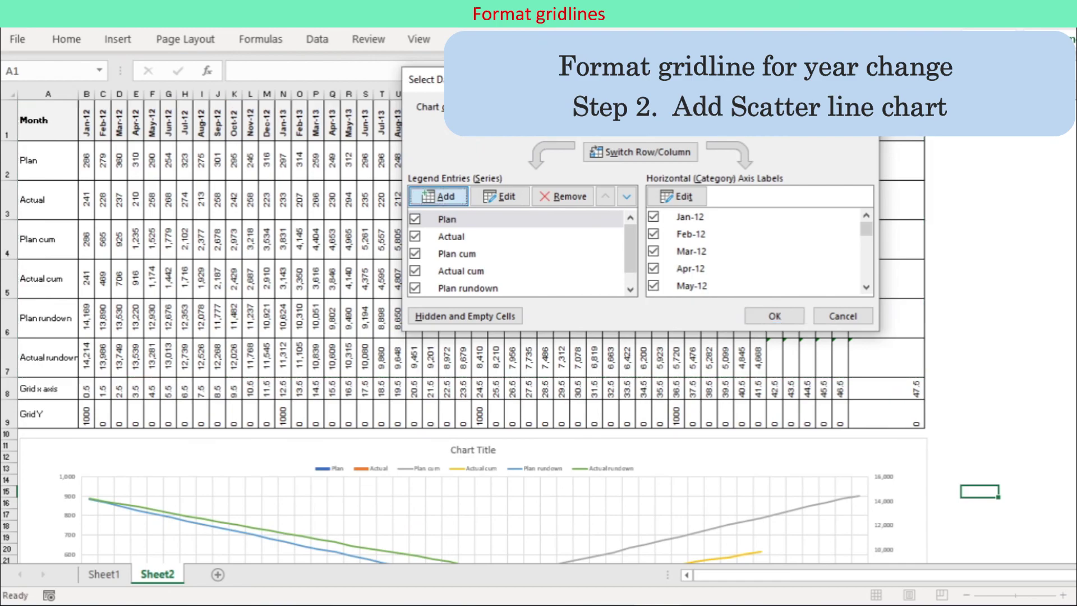
left_click(47, 413)
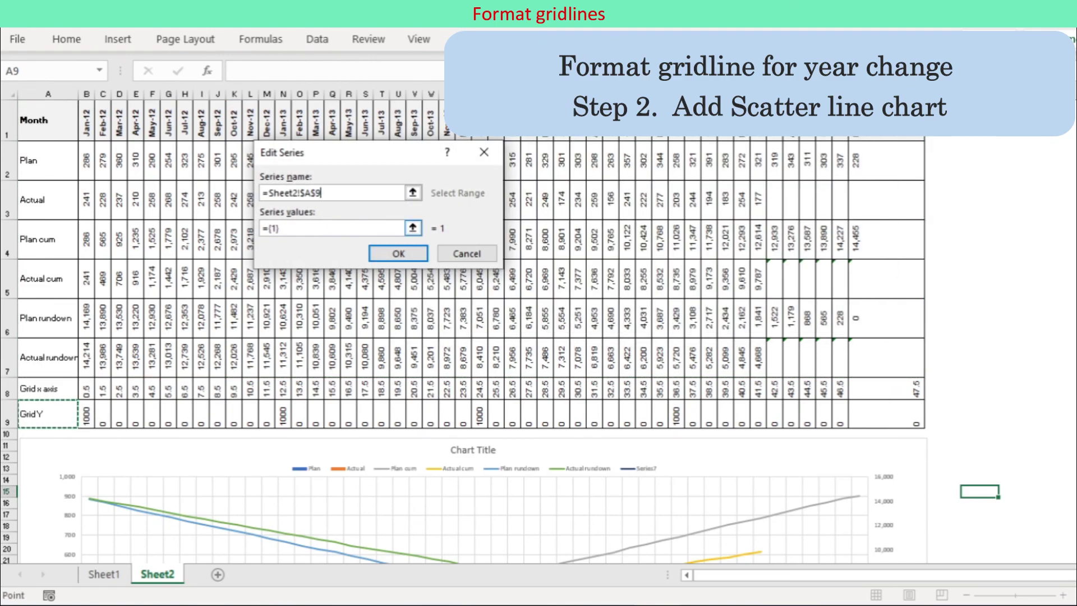
left_click_drag(86, 413, 921, 427)
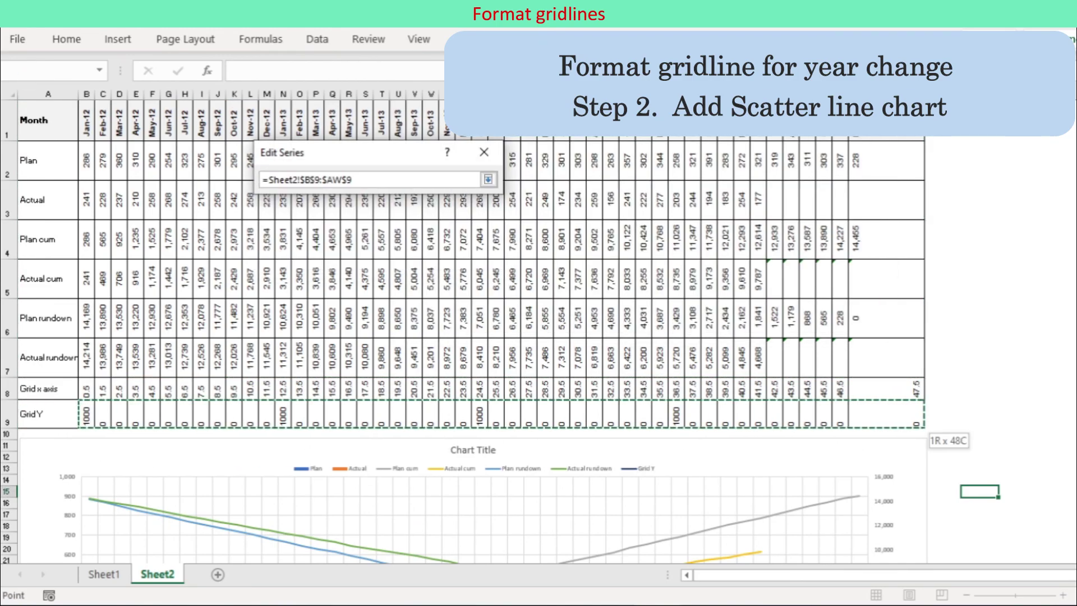
left_click(488, 179)
left_click(398, 253)
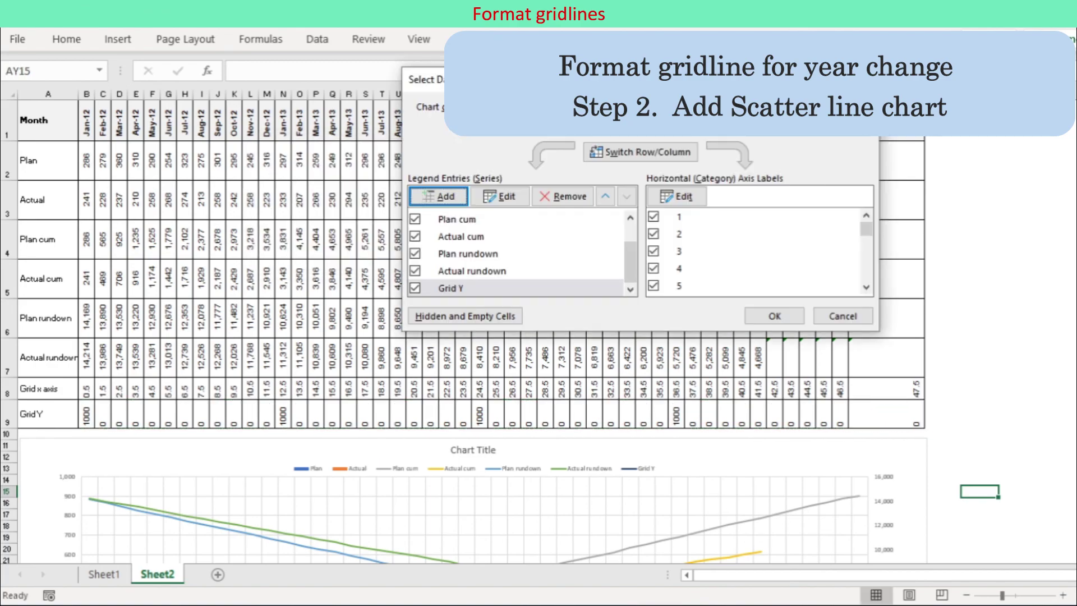
Set the Grid Y series' horizontal axis labels to the Grid x axis values B8:AW8 and apply the data changes.
left_click(679, 194)
left_click_drag(93, 389, 920, 388)
left_click(398, 233)
left_click(775, 316)
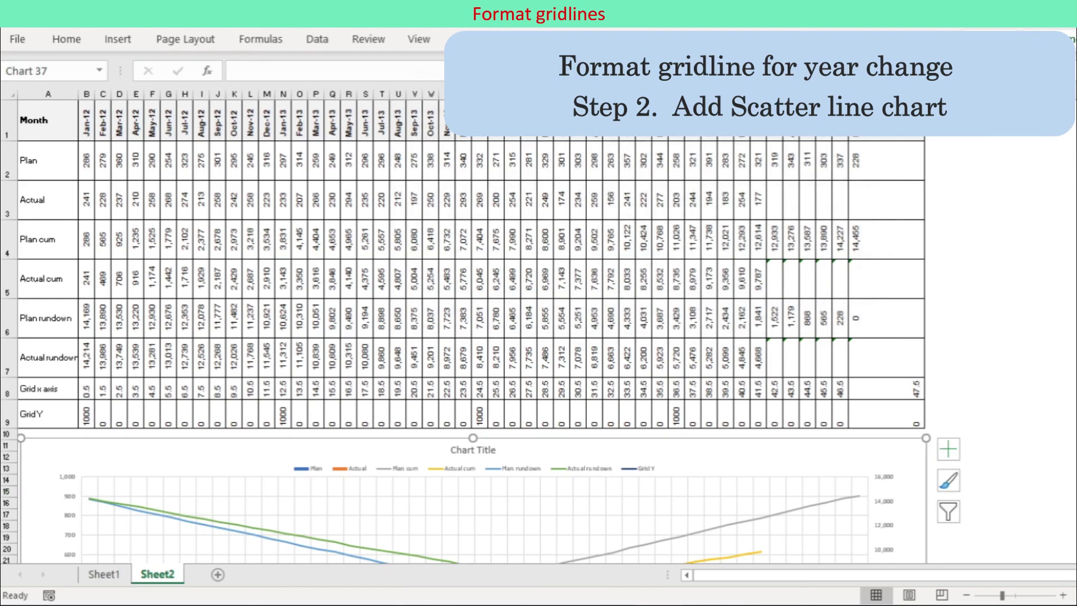
Change the Grid Y series to Scatter with Smooth Lines and Markers on the primary axis.
scroll(471, 337, "down", 2)
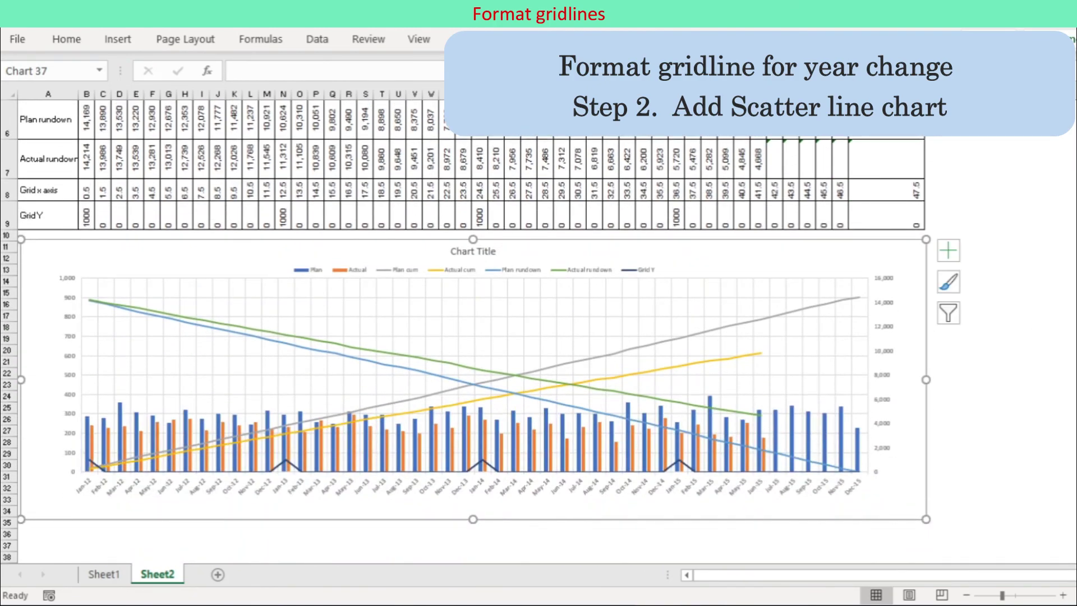
left_click(286, 466)
right_click(287, 466)
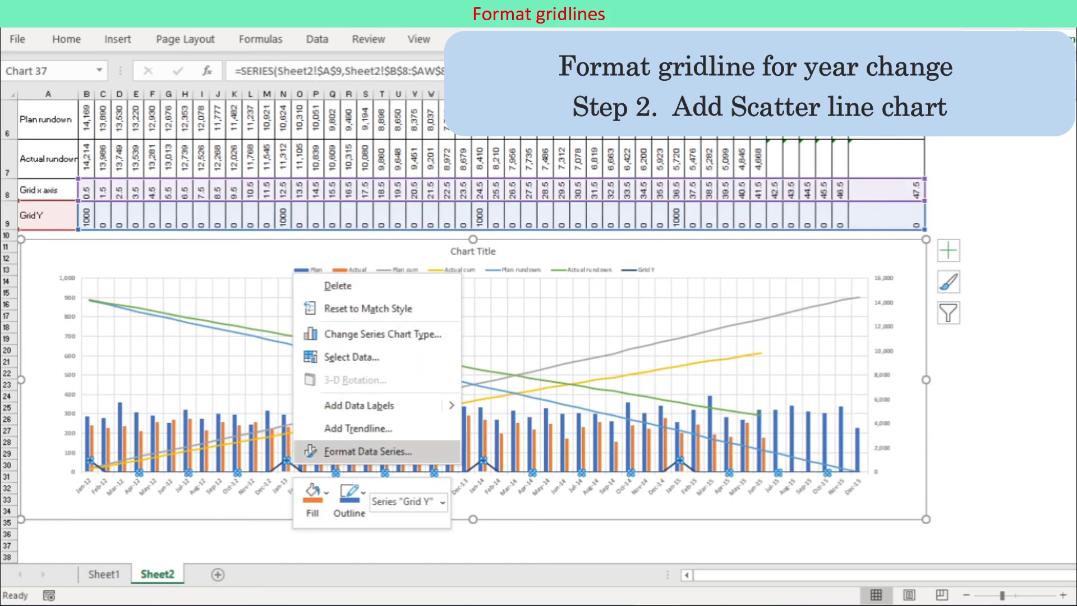
left_click(359, 334)
scroll(612, 449, "down", 3)
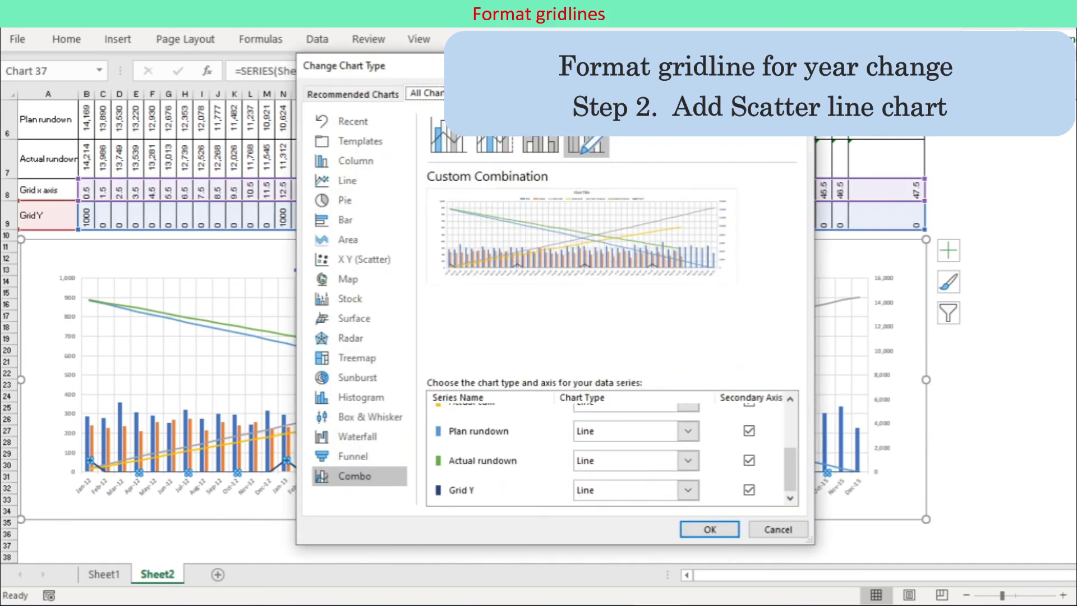
left_click(688, 490)
scroll(668, 308, "down", 5)
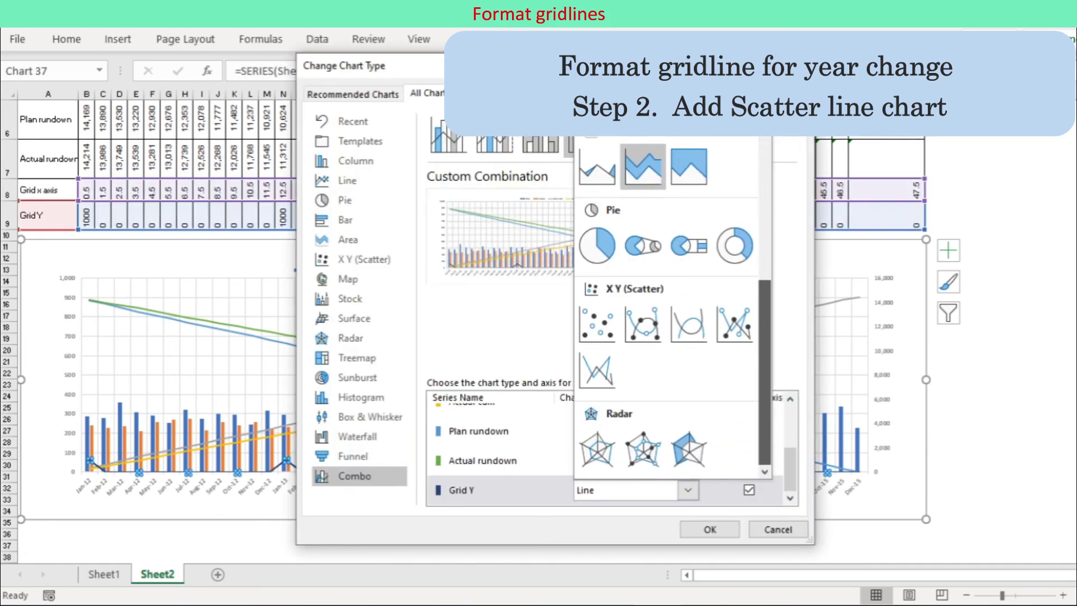
left_click(643, 325)
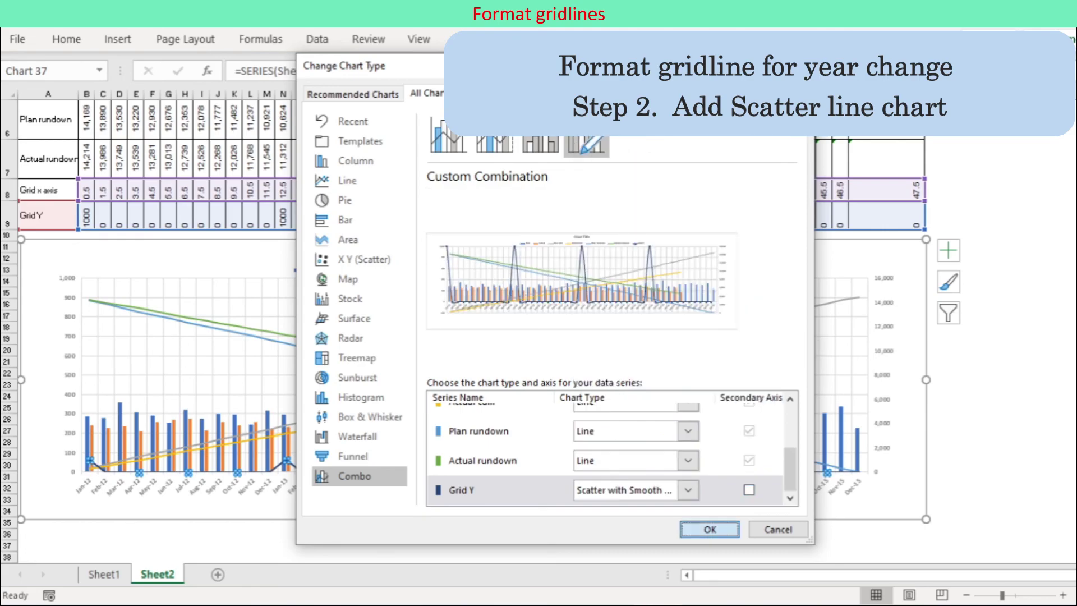
left_click(710, 529)
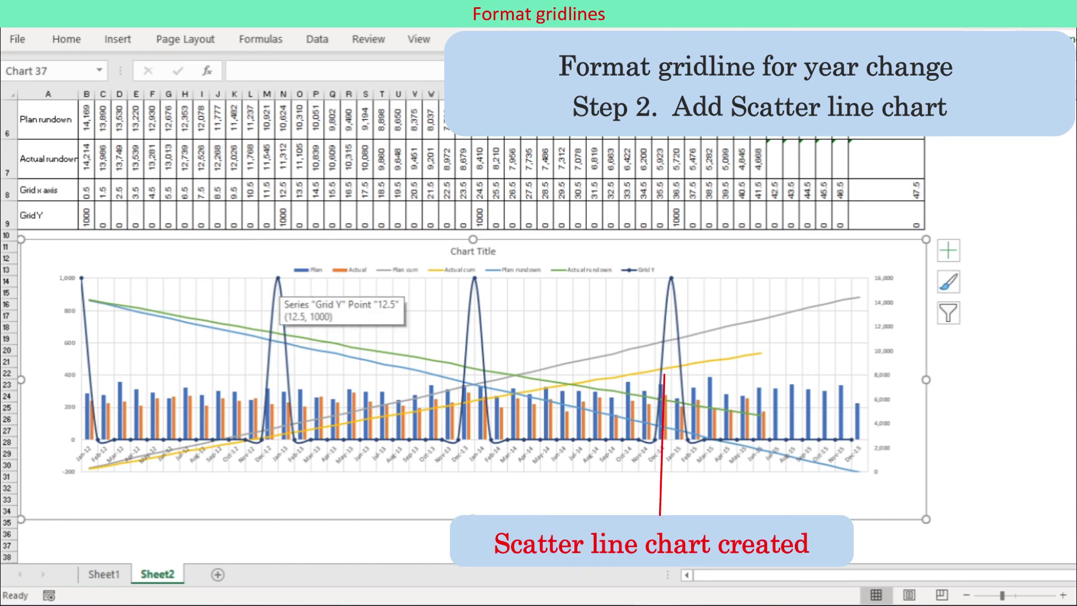
Add error bars to the Grid Y scatter series and open their detailed formatting options.
left_click(278, 285)
right_click(280, 284)
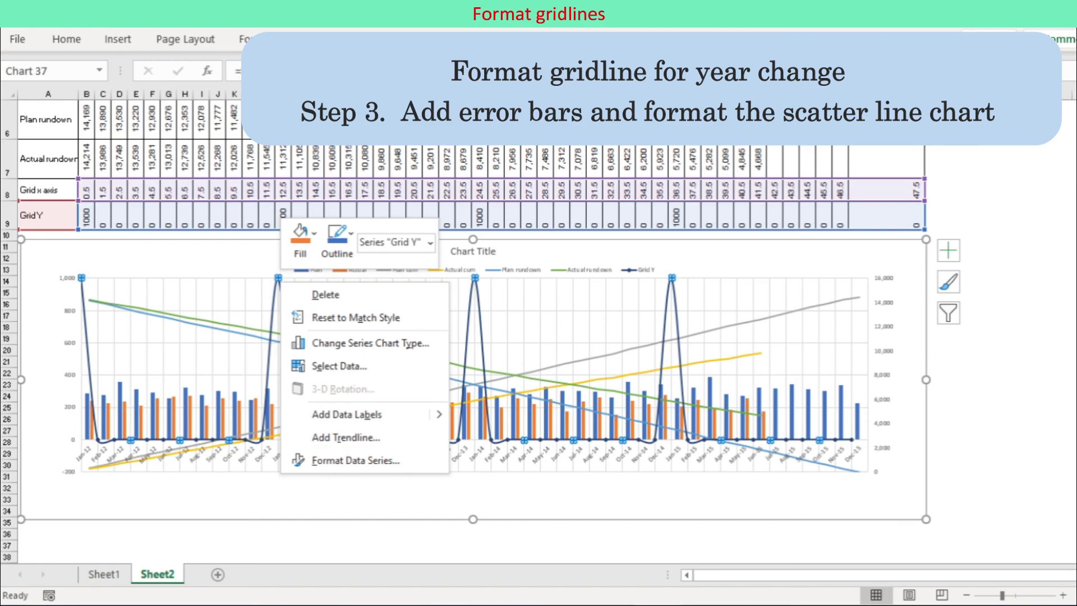
left_click(505, 39)
left_click(26, 84)
mouse_move(55, 241)
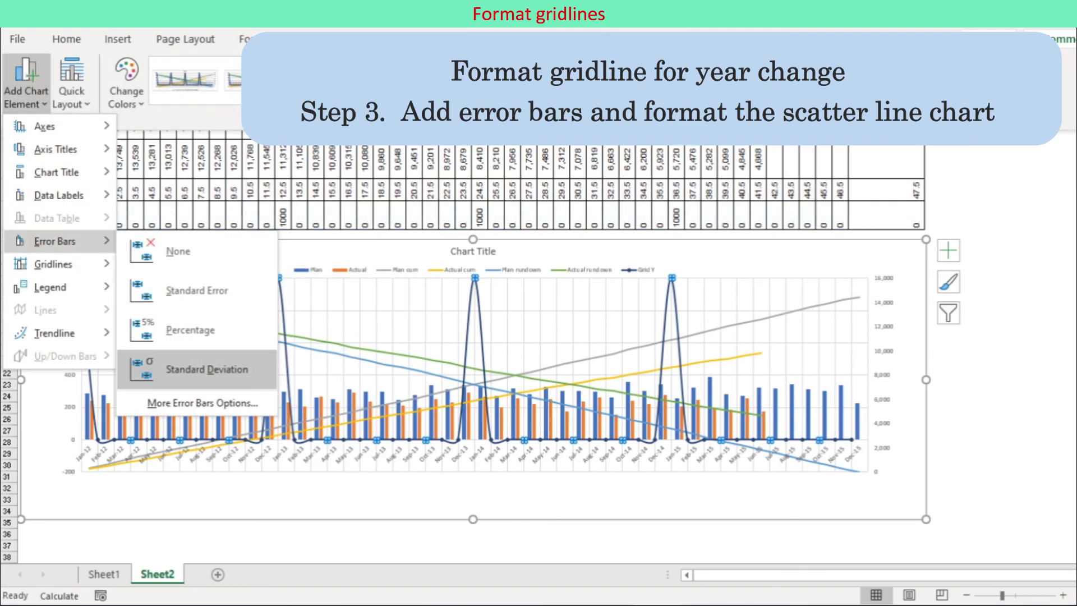
left_click(202, 403)
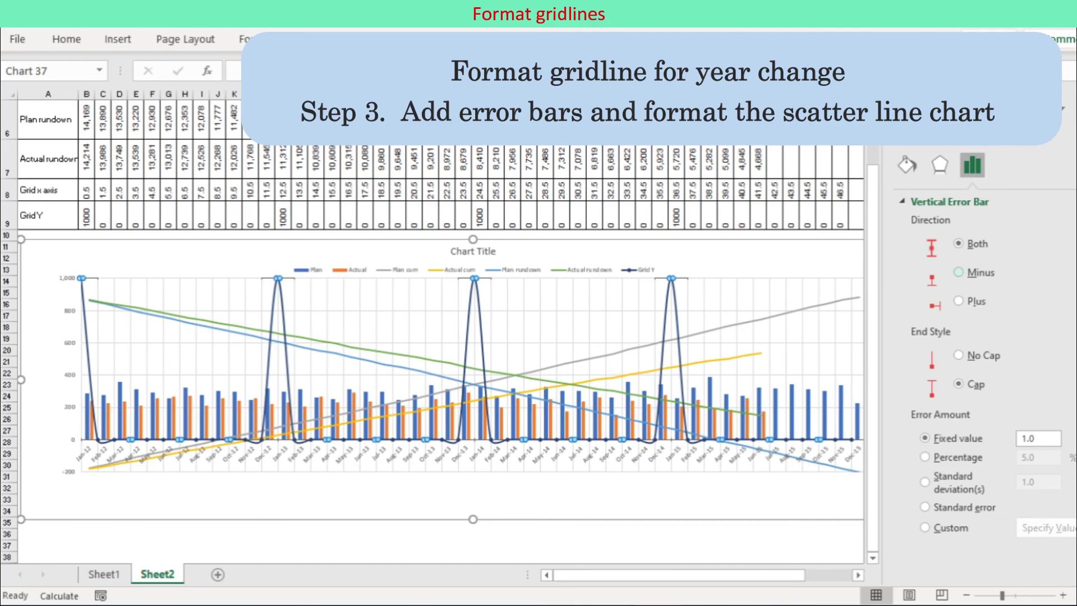
Set the vertical error bars to the Minus direction with no cap and a fixed value of 1000.
left_click(959, 355)
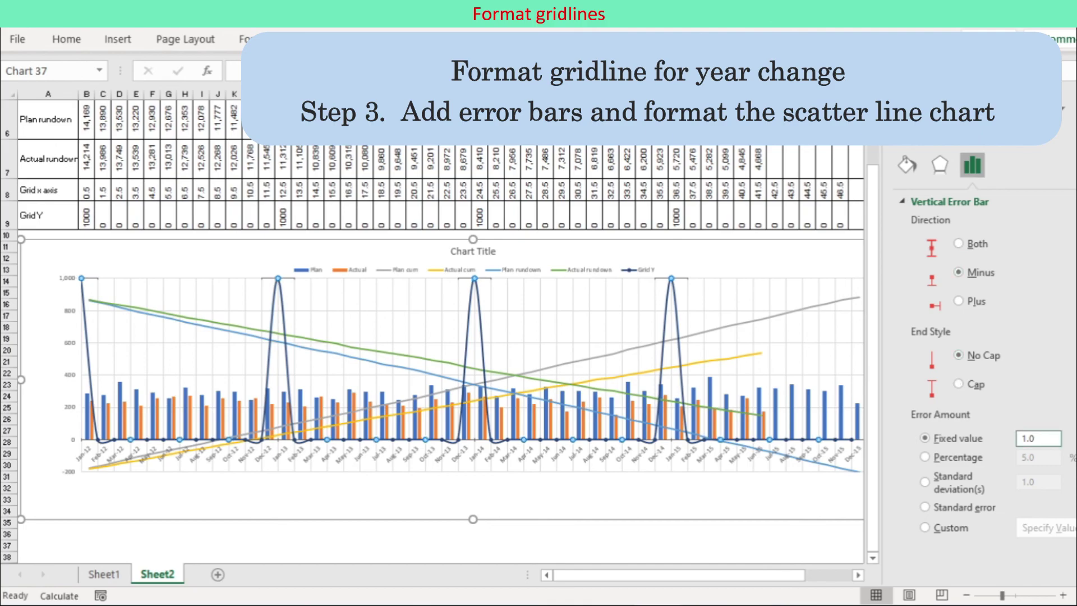
double_click(1028, 438)
type("1")
key("Return")
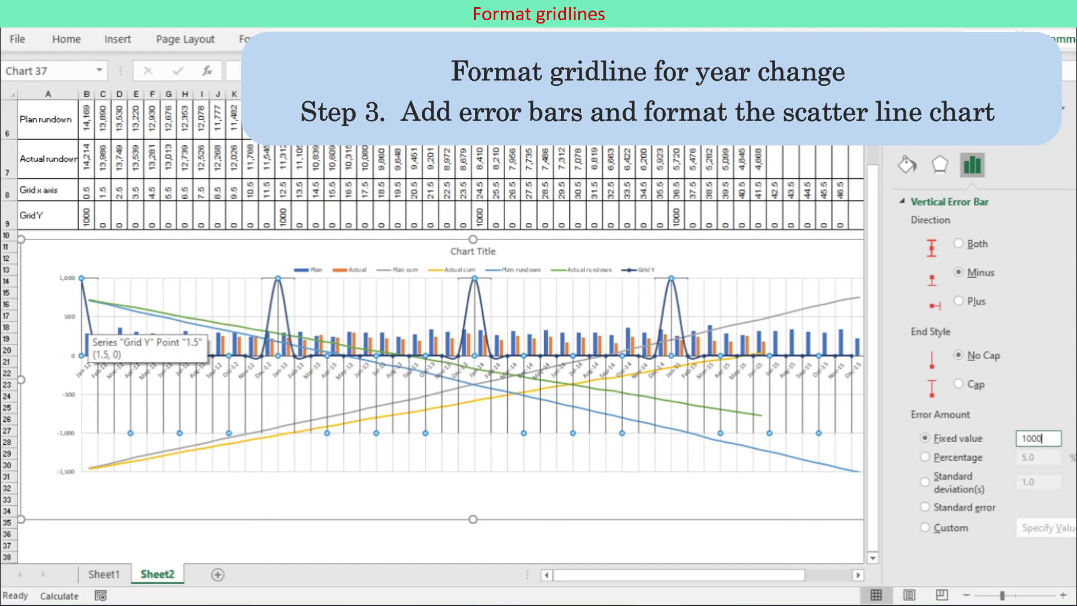
Set the minimum bound of the chart's primary vertical axis to 0.
right_click(69, 318)
left_click(130, 526)
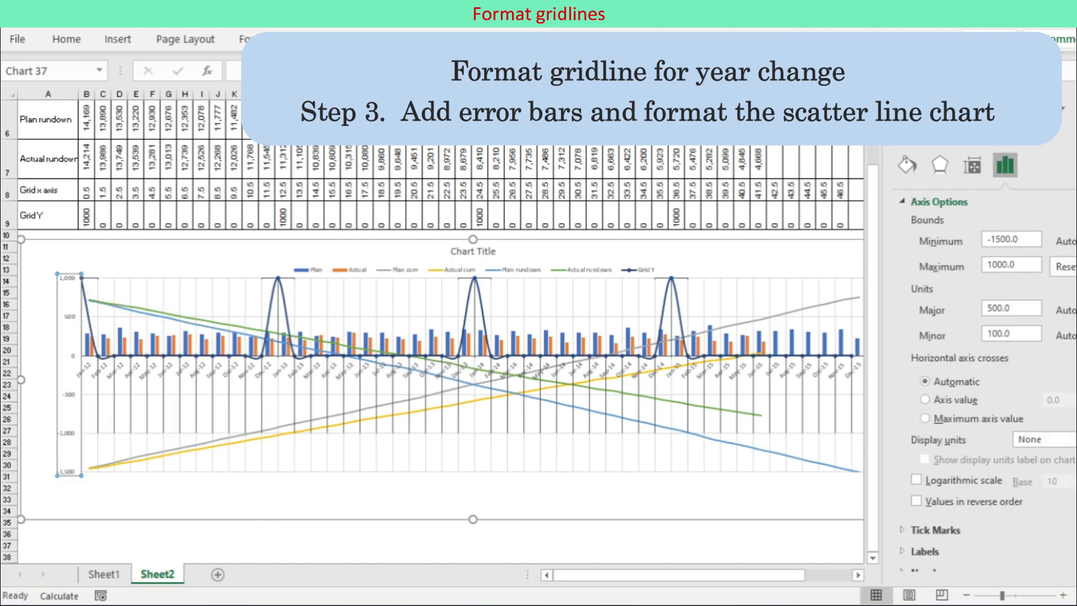
left_click(1011, 239)
type("0")
key("Return")
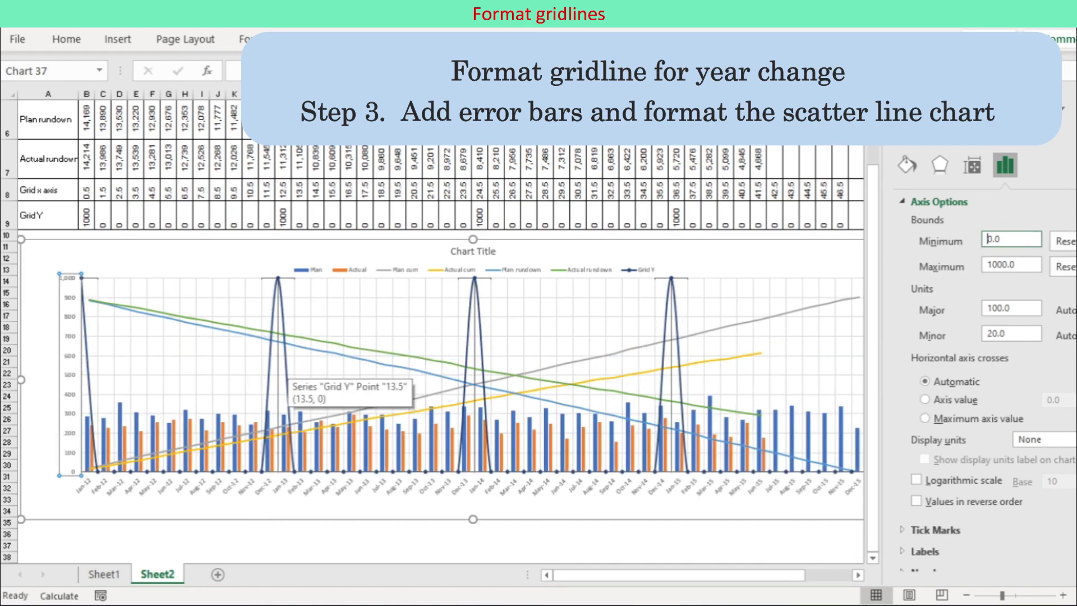
Set the Grid Y horizontal error bars to no cap with a fixed value of 0.
left_click(289, 279)
left_click(268, 279)
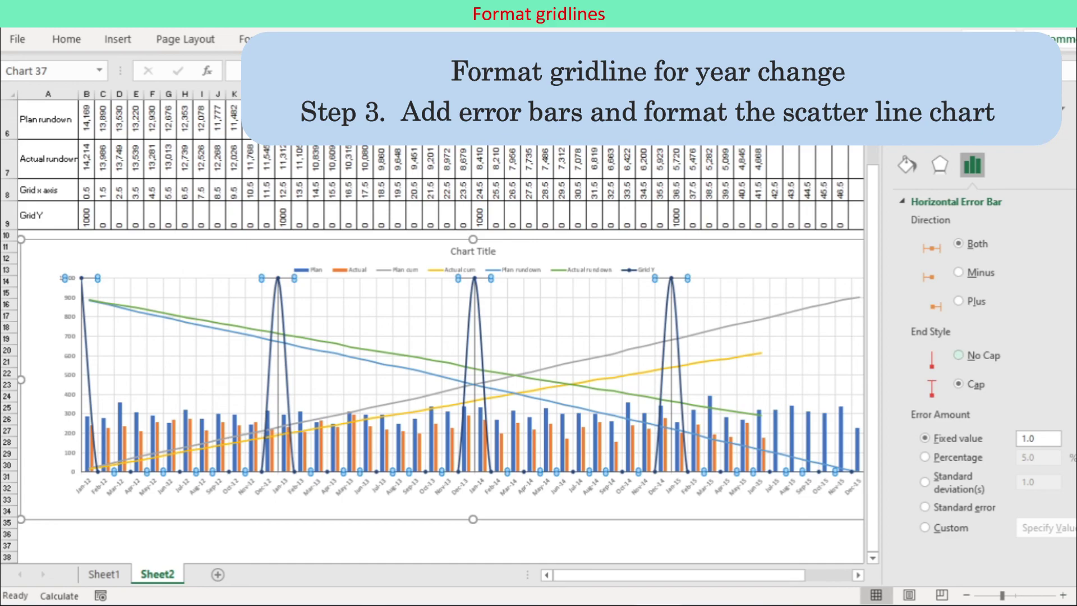
left_click(959, 356)
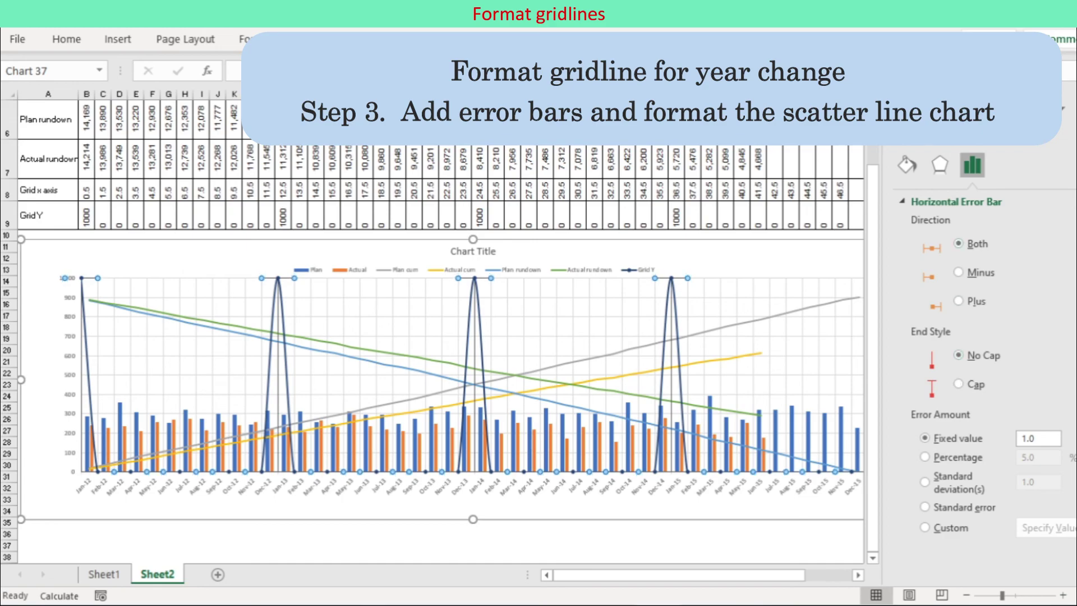
double_click(1029, 438)
type("0")
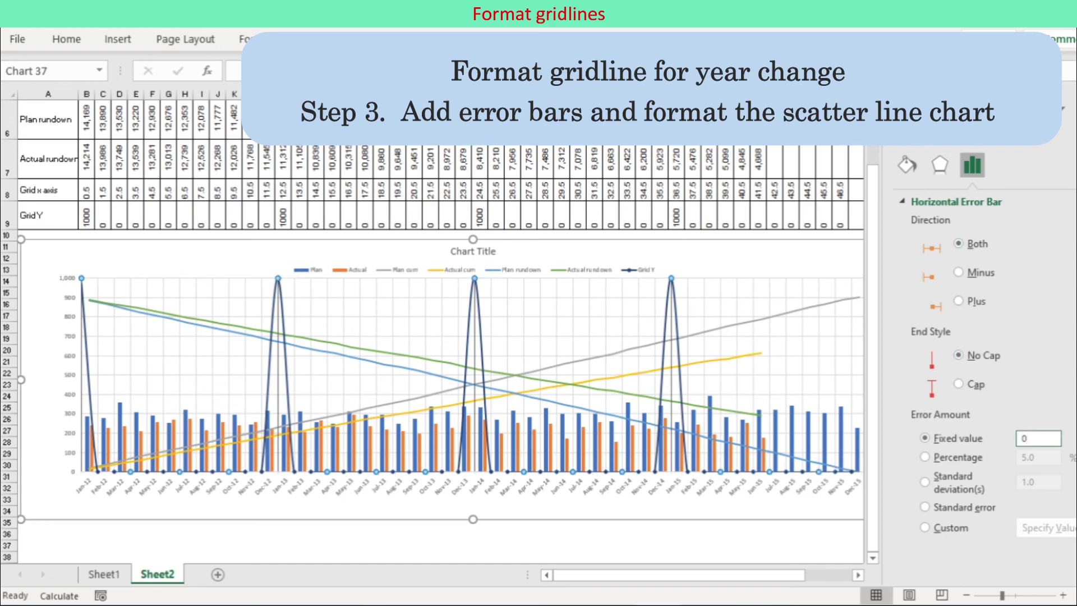
Hide the Grid Y series by setting its line to No line and its markers to None.
left_click(285, 380)
left_click(907, 165)
left_click(917, 249)
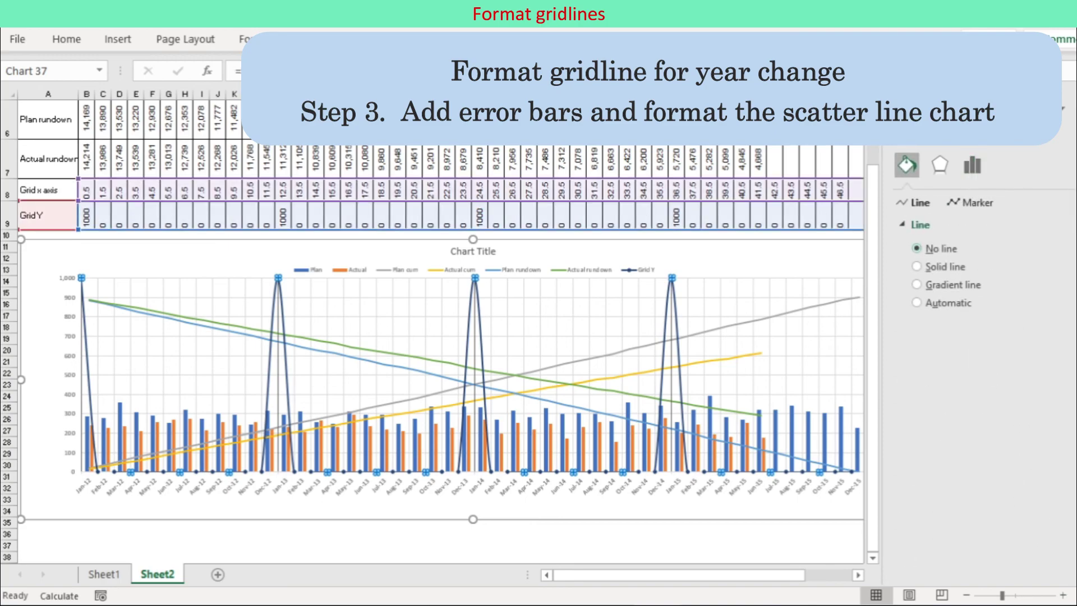
left_click(970, 202)
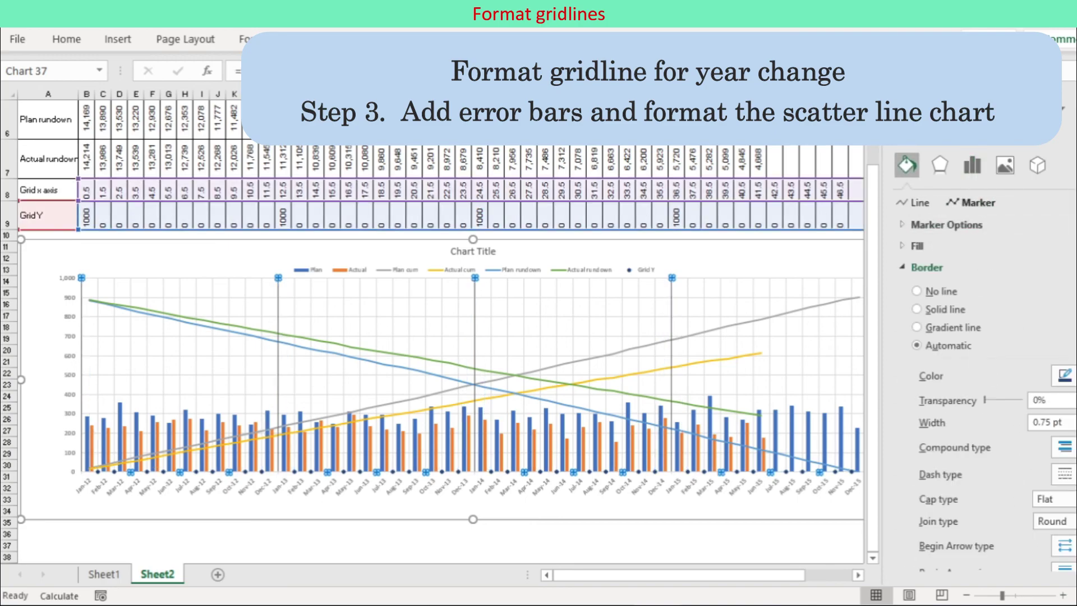
left_click(947, 224)
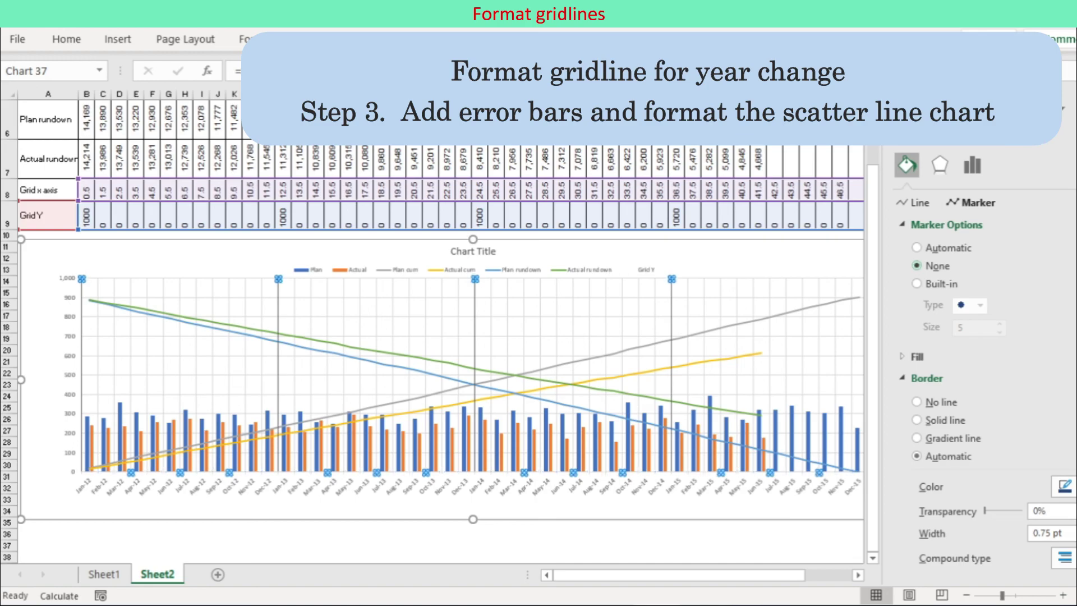